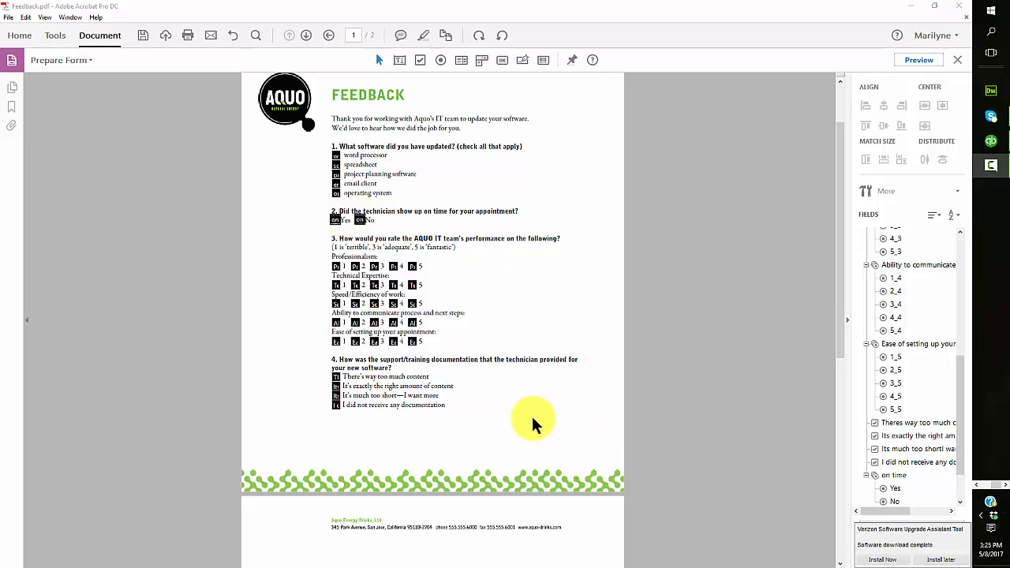
Scroll to page 2 and select the email address and other feedback fields
scroll(525, 417, "down", 5)
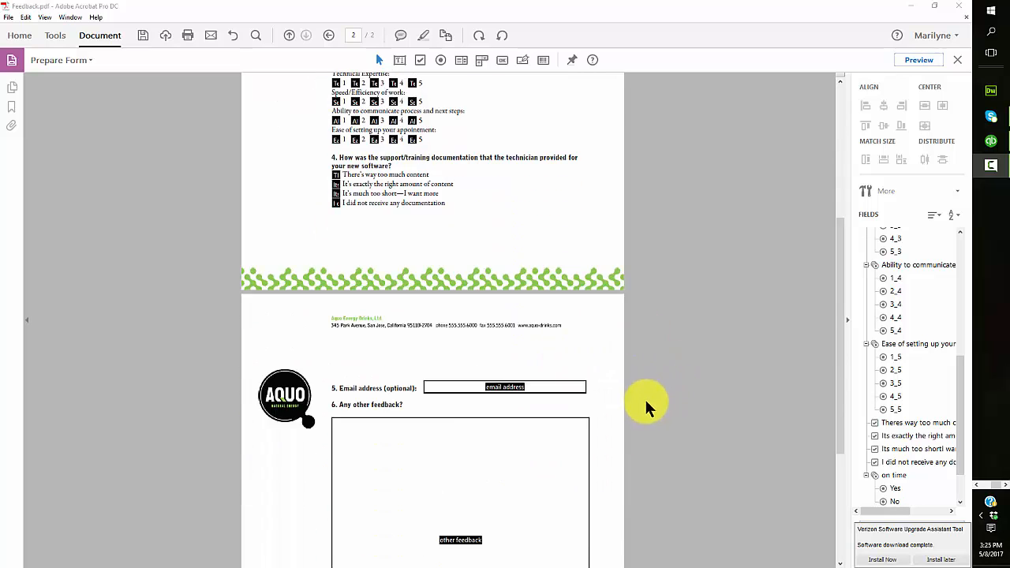
scroll(646, 405, "down", 3)
left_click(563, 265)
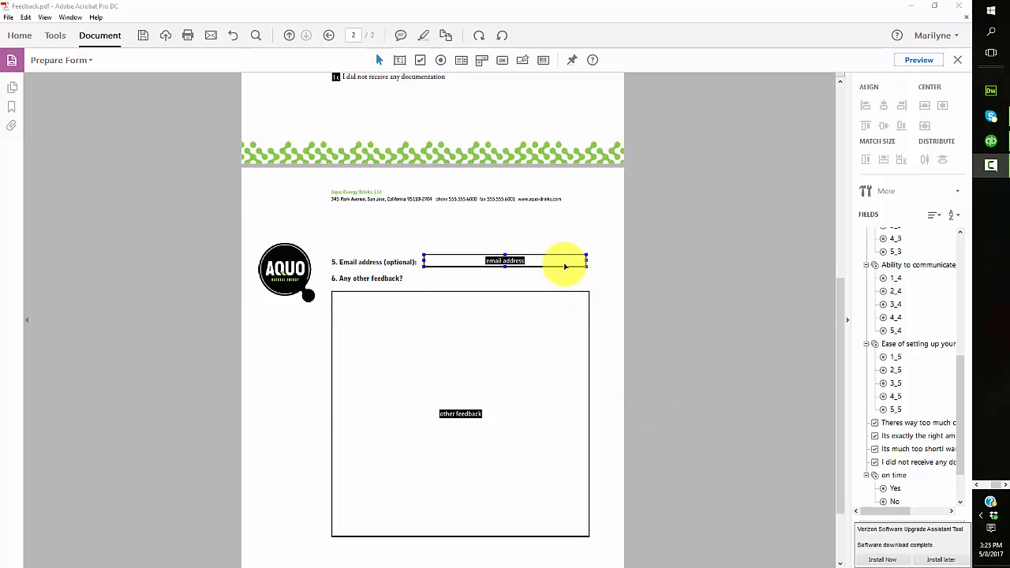
left_click(588, 421)
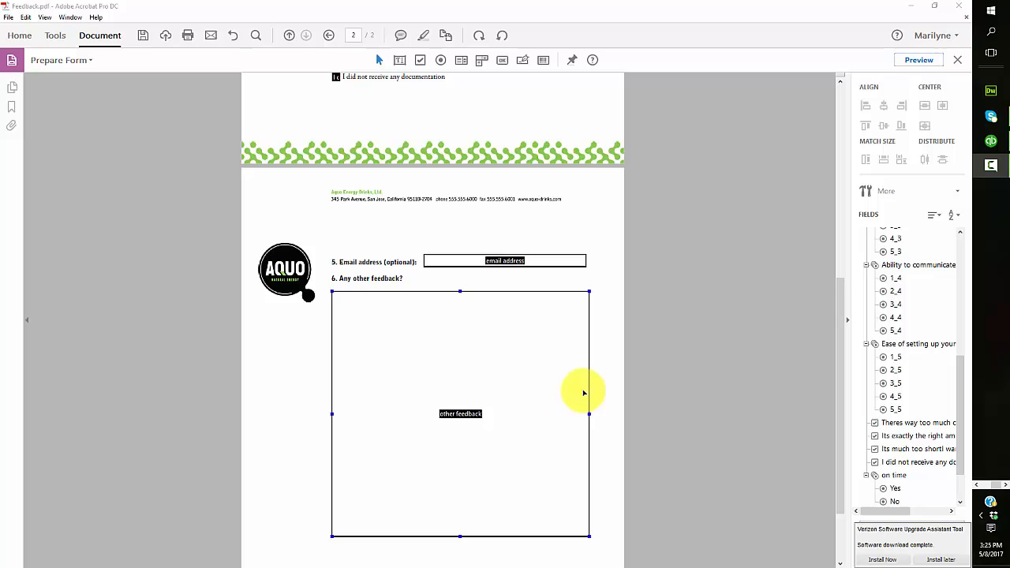
right_click(583, 389)
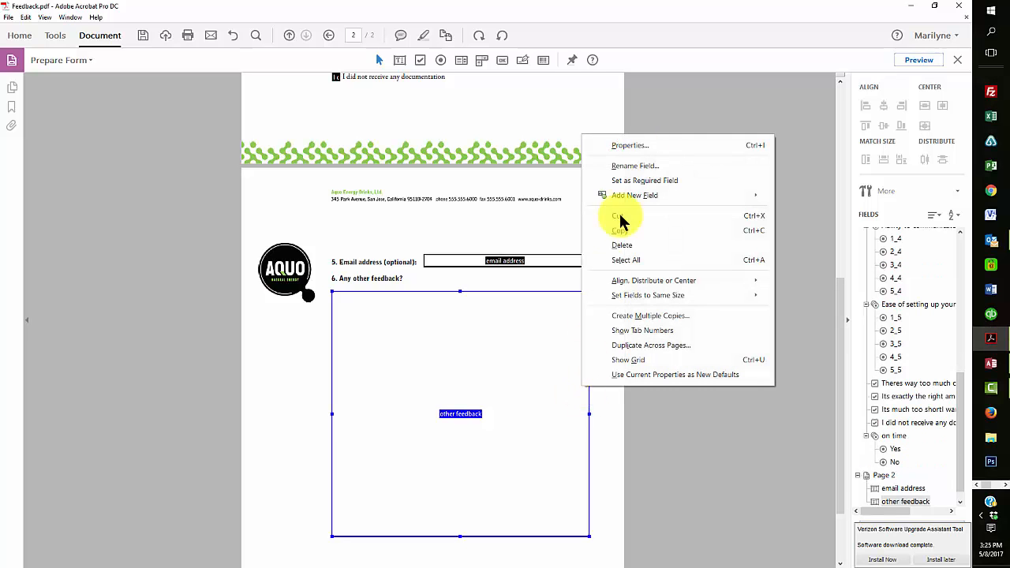
left_click(644, 145)
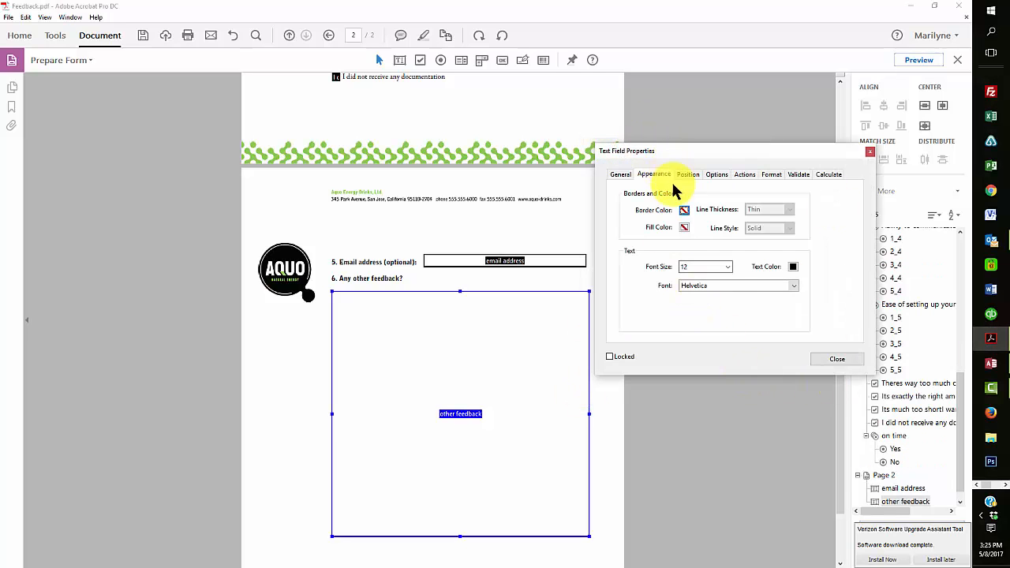
left_click(717, 175)
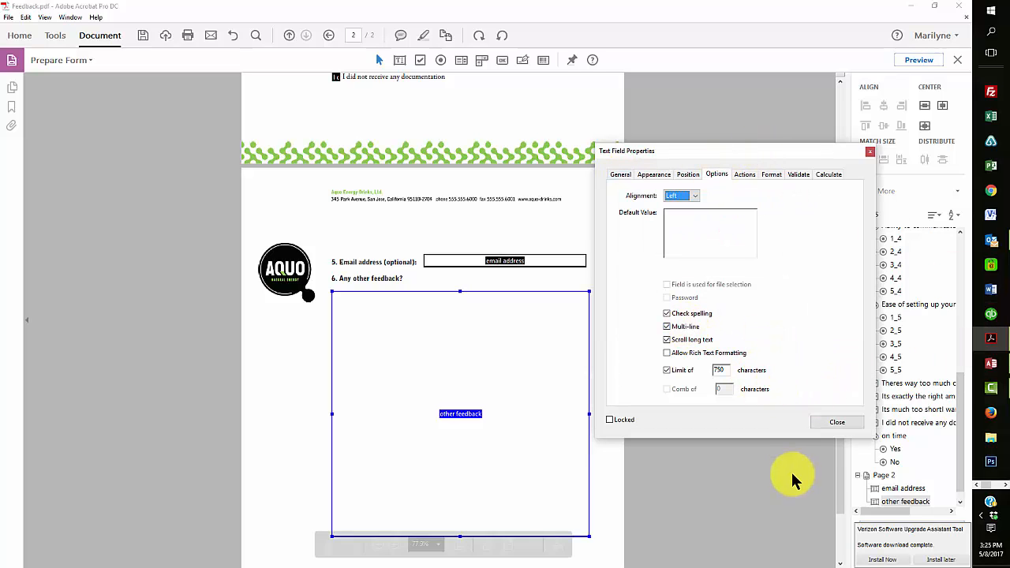
left_click(846, 424)
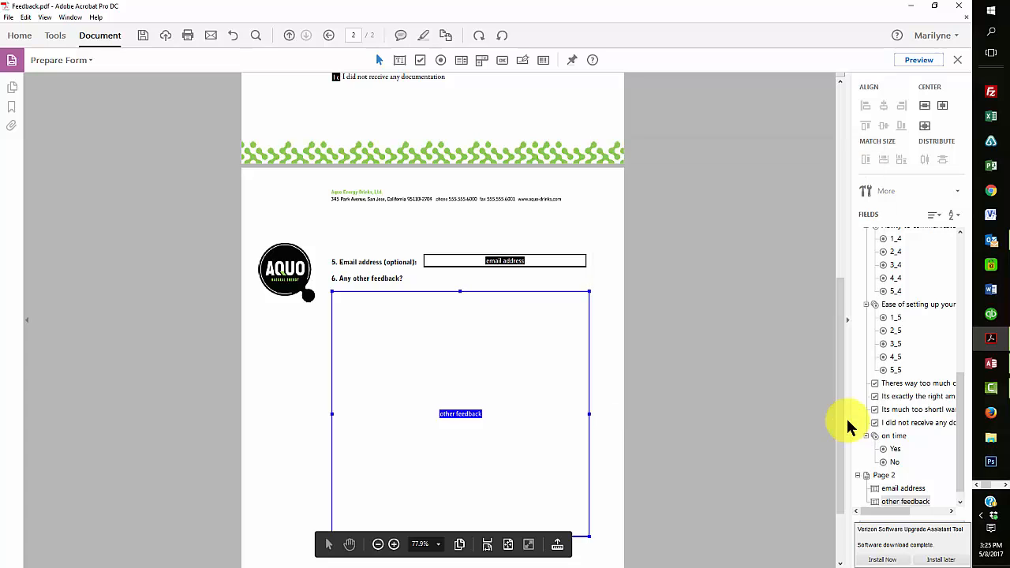
left_click(603, 218)
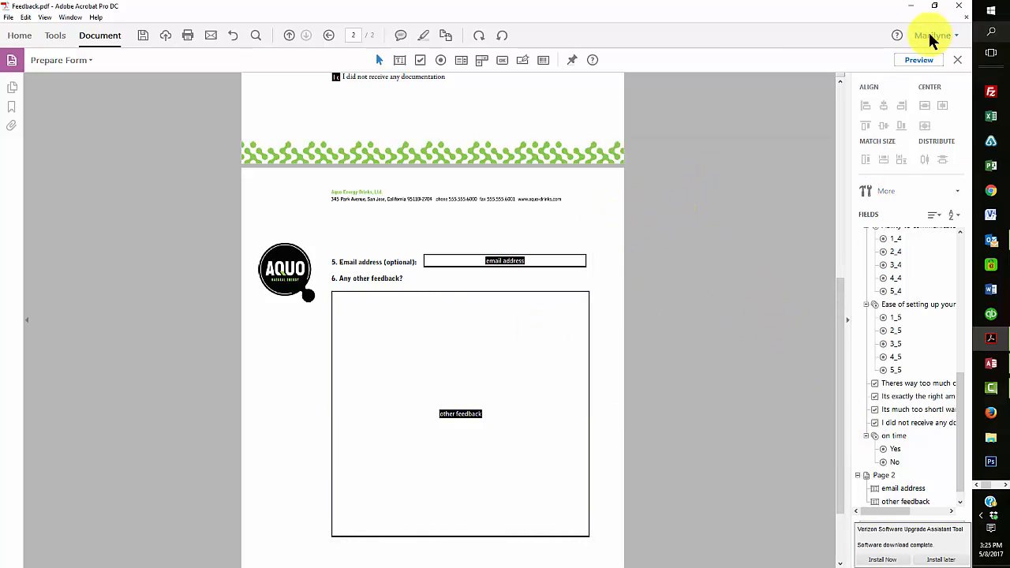
left_click(919, 61)
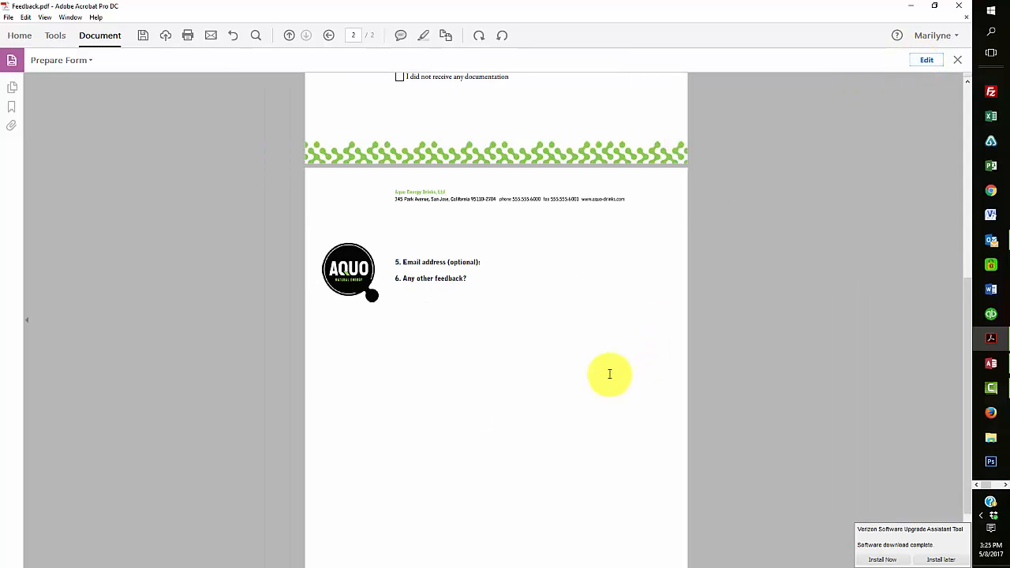
scroll(647, 382, "up", 5)
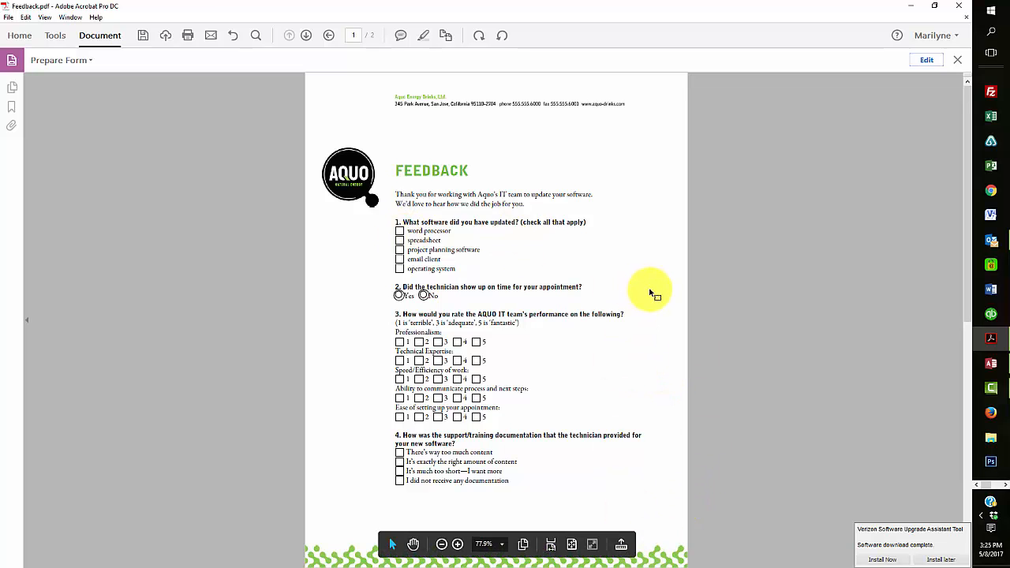
scroll(663, 284, "down", 3)
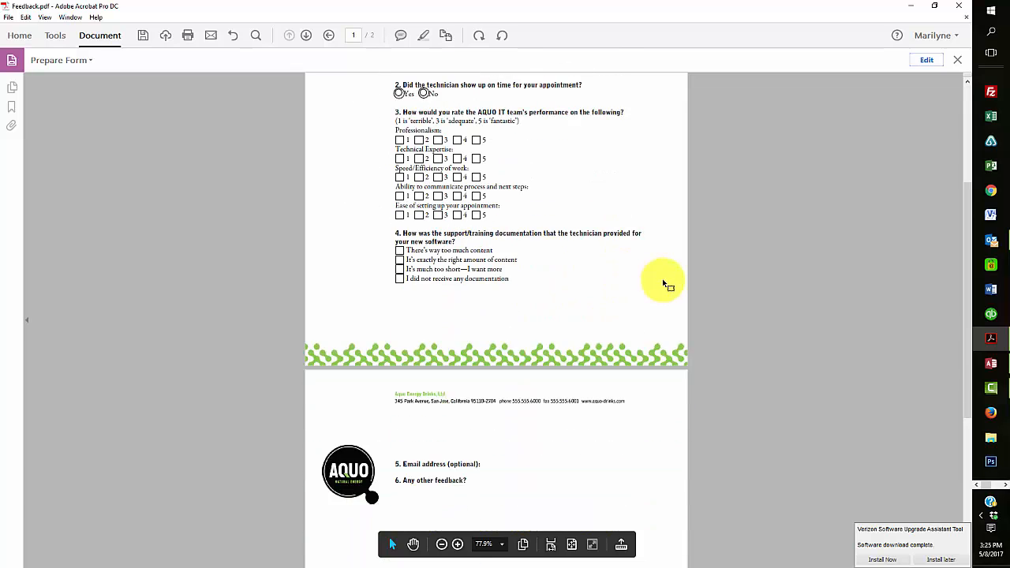
scroll(663, 283, "up", 3)
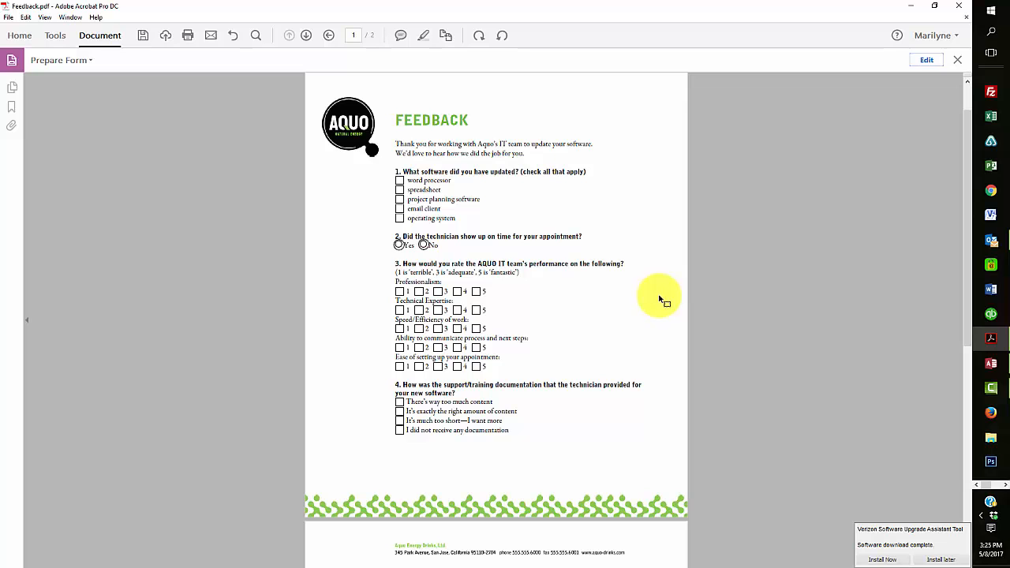
left_click(927, 63)
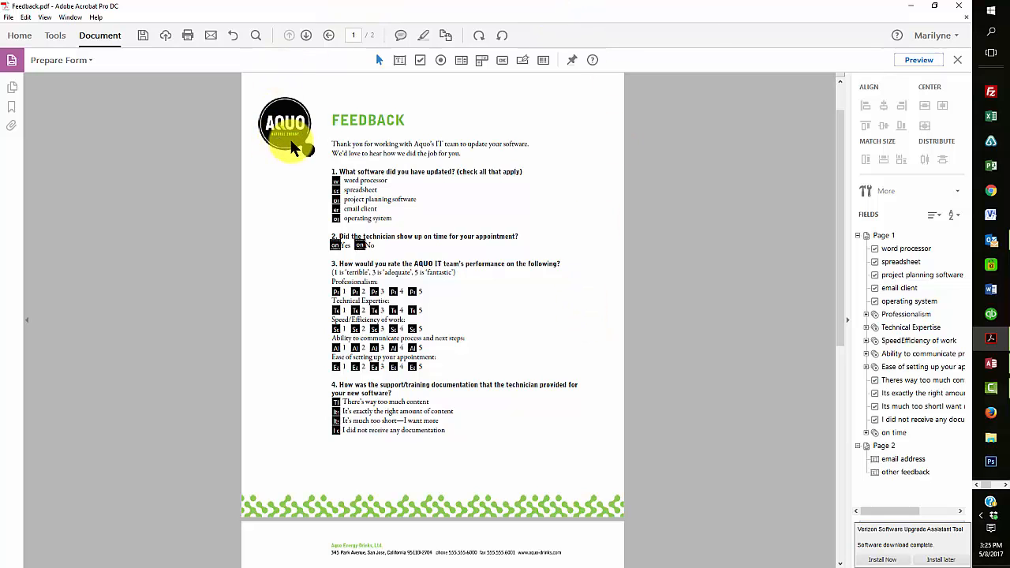
Select every page 1 field and give them a custom pale blue fill (RGB 223, 235, 255)
left_click_drag(298, 140, 590, 470)
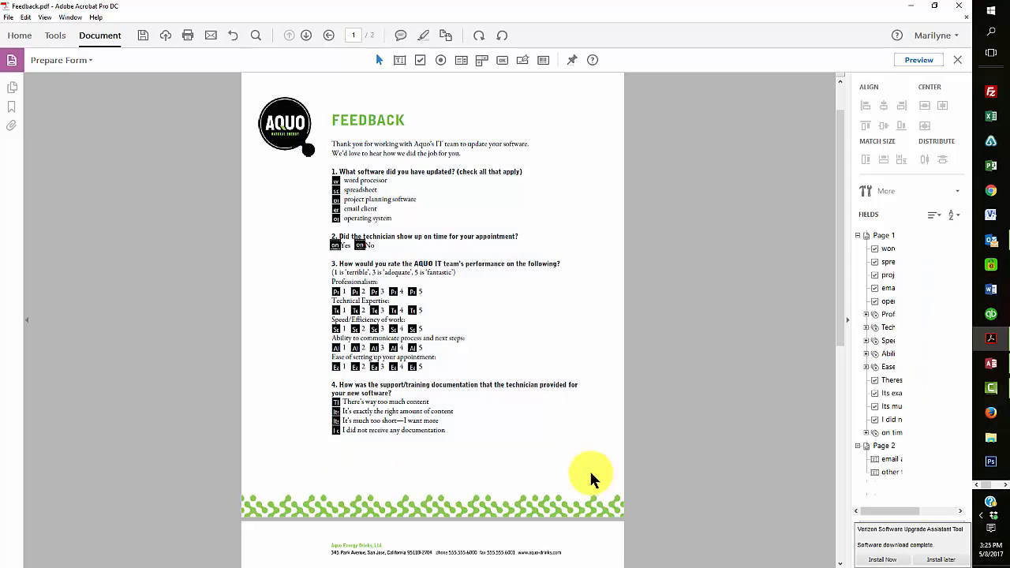
right_click(412, 368)
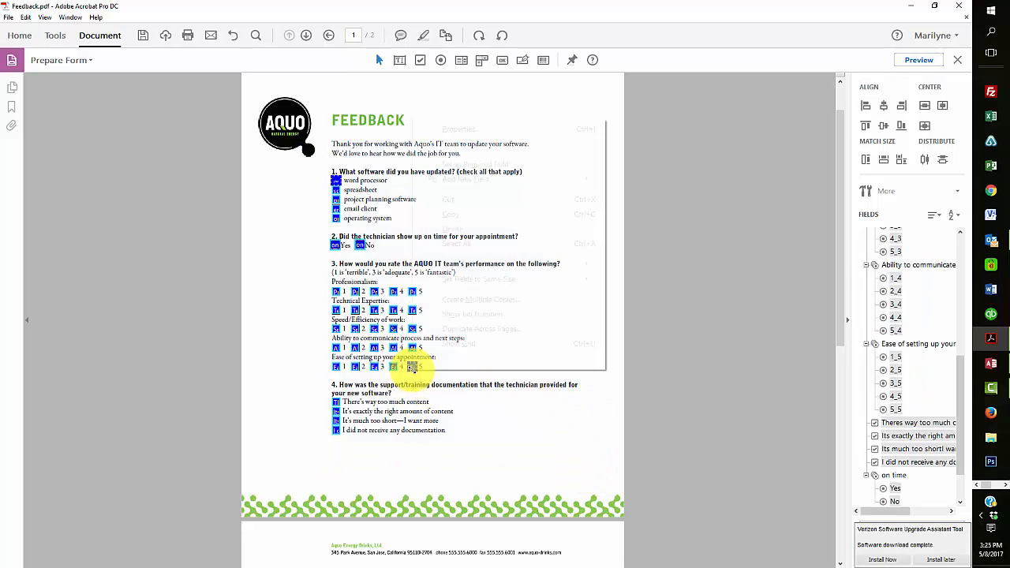
left_click(485, 126)
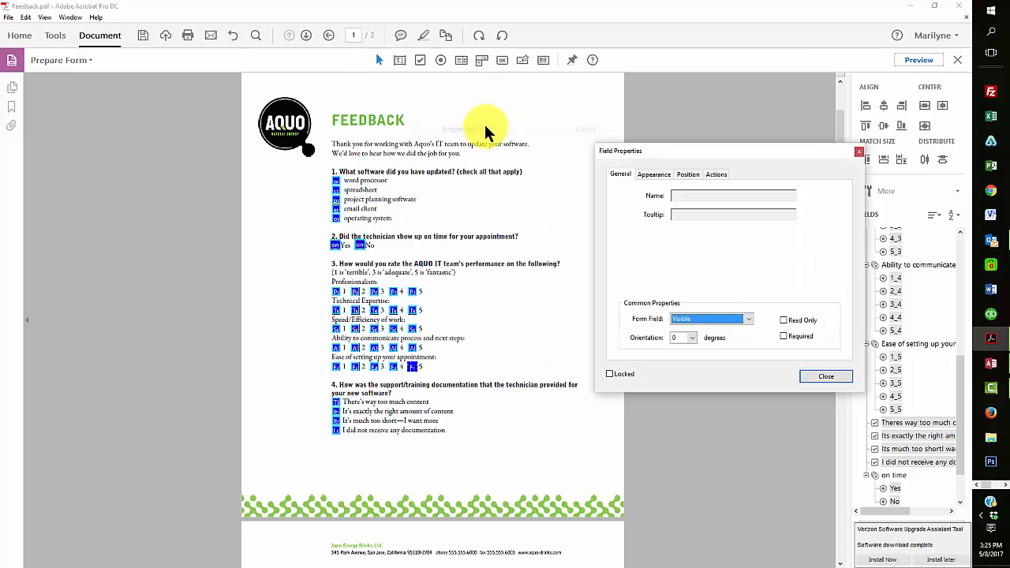
left_click(650, 174)
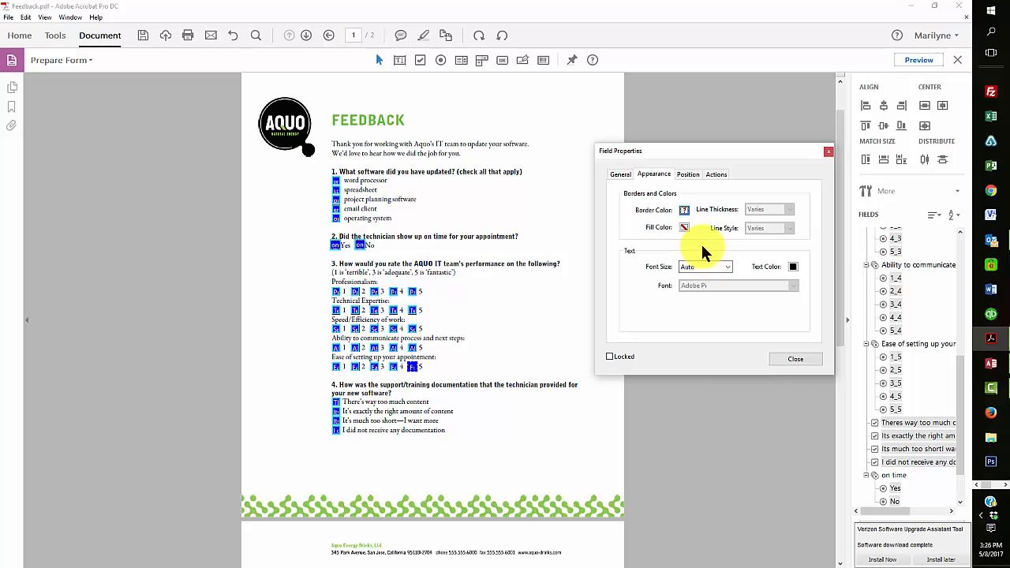
left_click(683, 228)
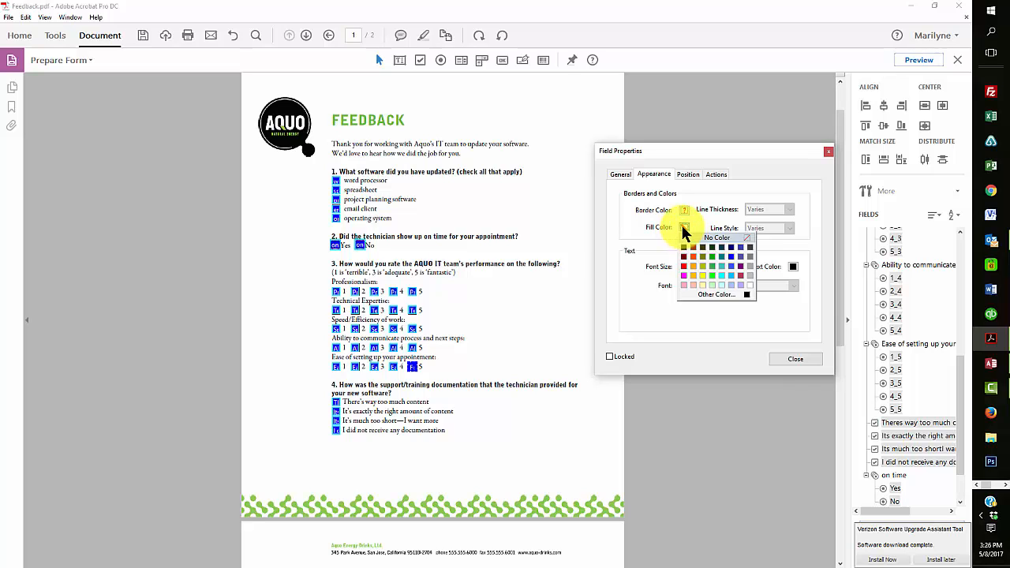
left_click(719, 292)
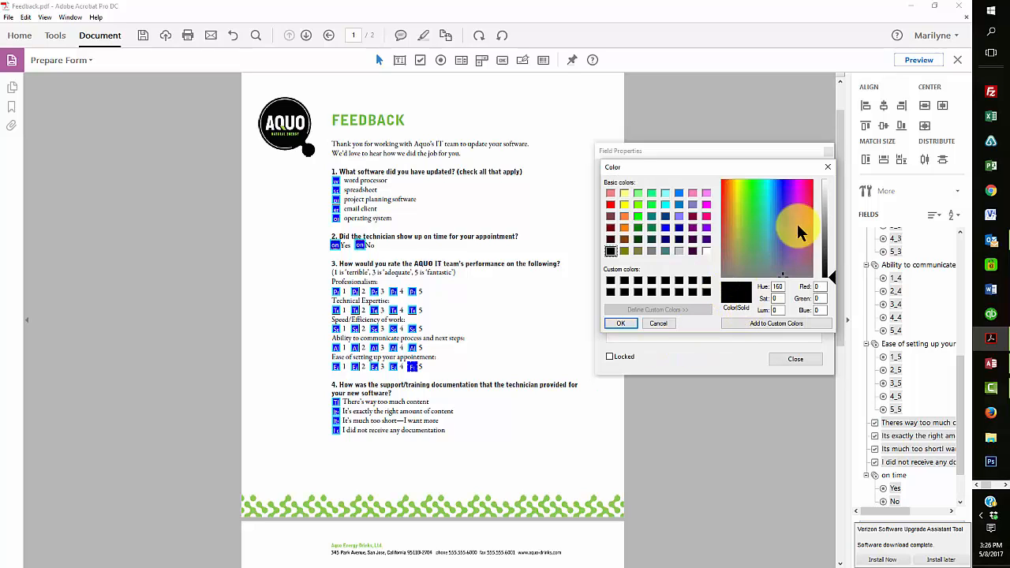
left_click(776, 182)
left_click(827, 189)
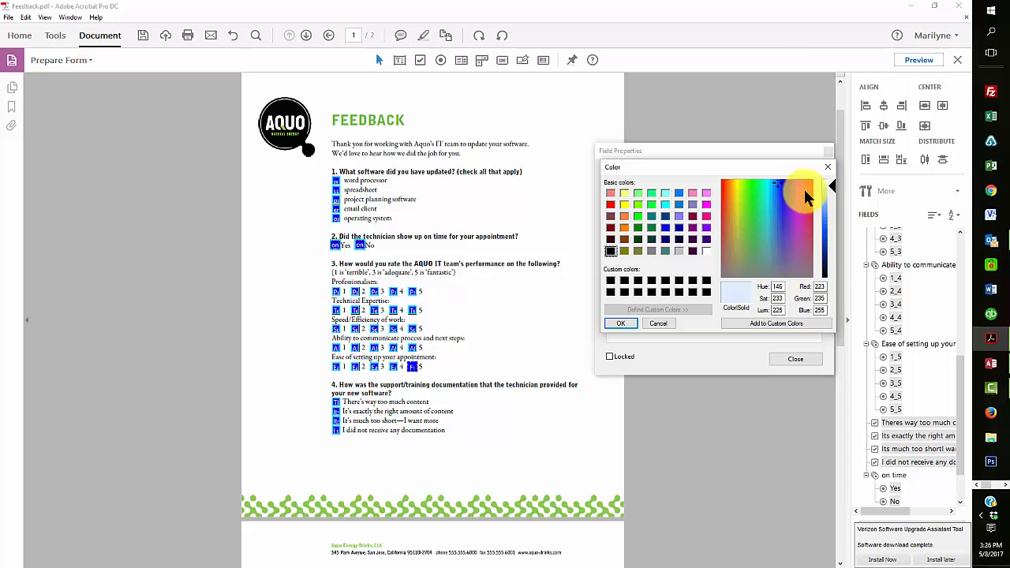
left_click(618, 325)
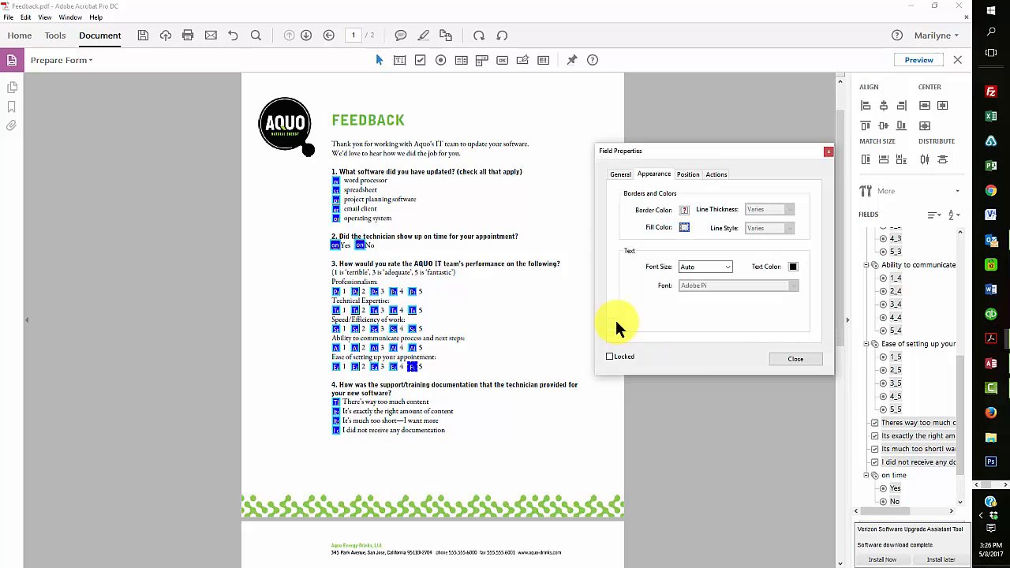
Close the page 1 field properties and adjust the field selection on page 2
left_click(794, 360)
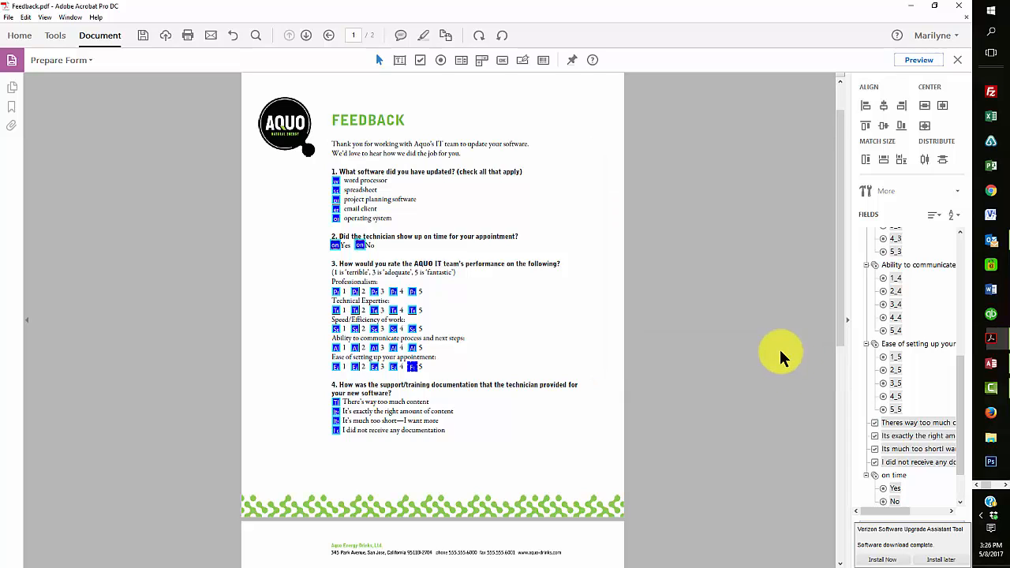
scroll(530, 410, "down", 5)
scroll(603, 379, "down", 4)
left_click(573, 265)
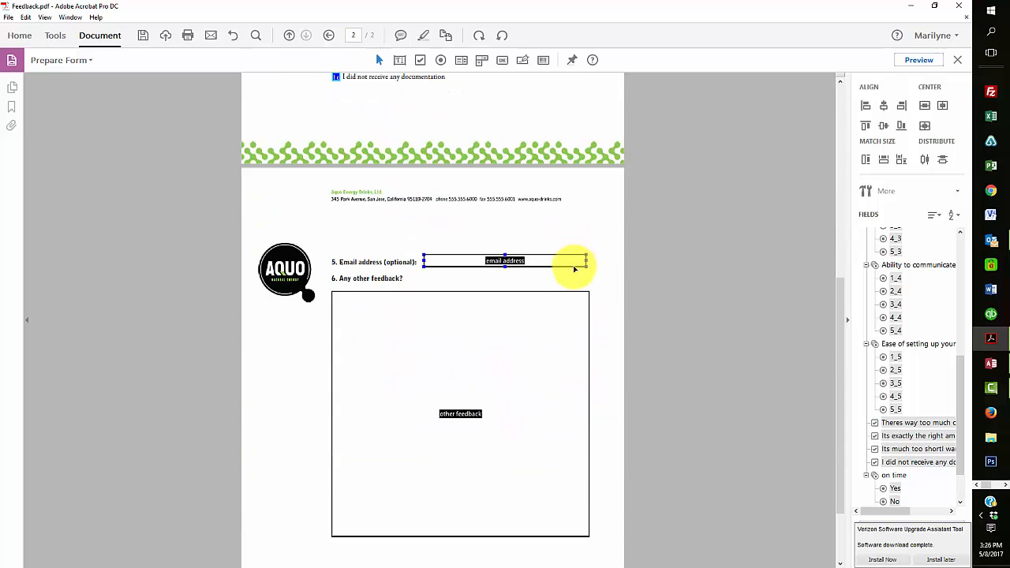
left_click(574, 268)
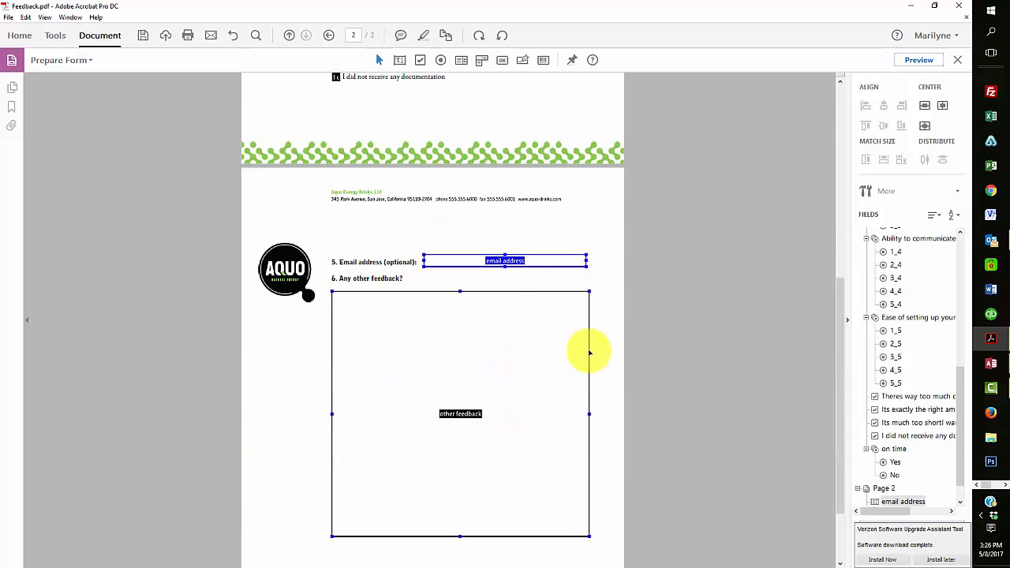
left_click(589, 352, "ctrl")
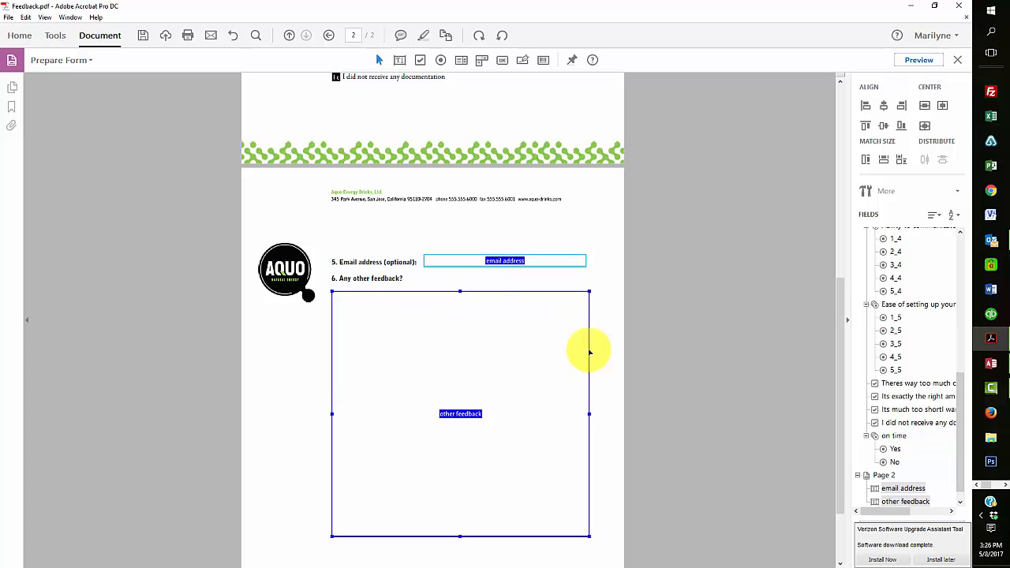
left_click(567, 265, "ctrl")
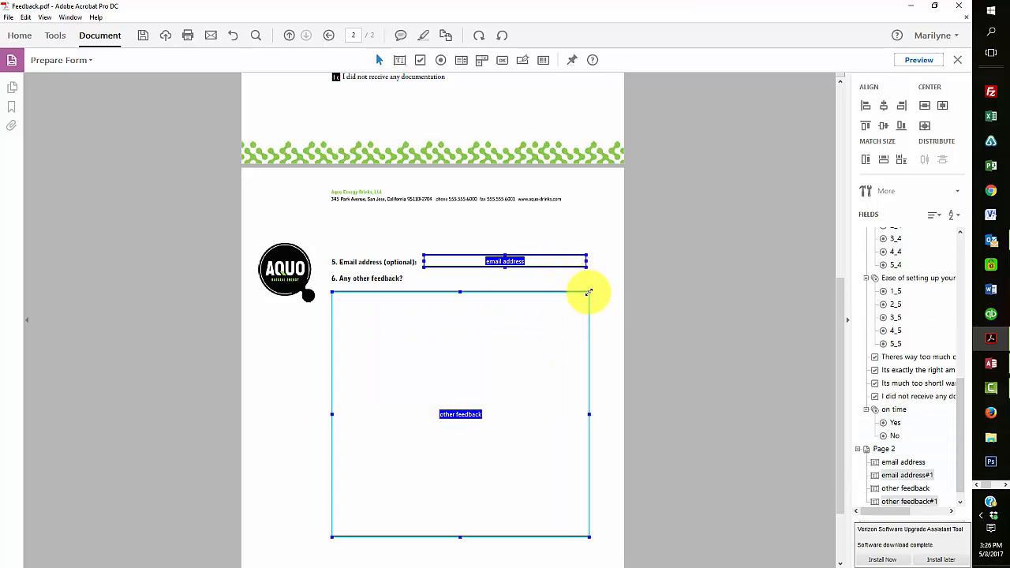
left_click(589, 318, "ctrl")
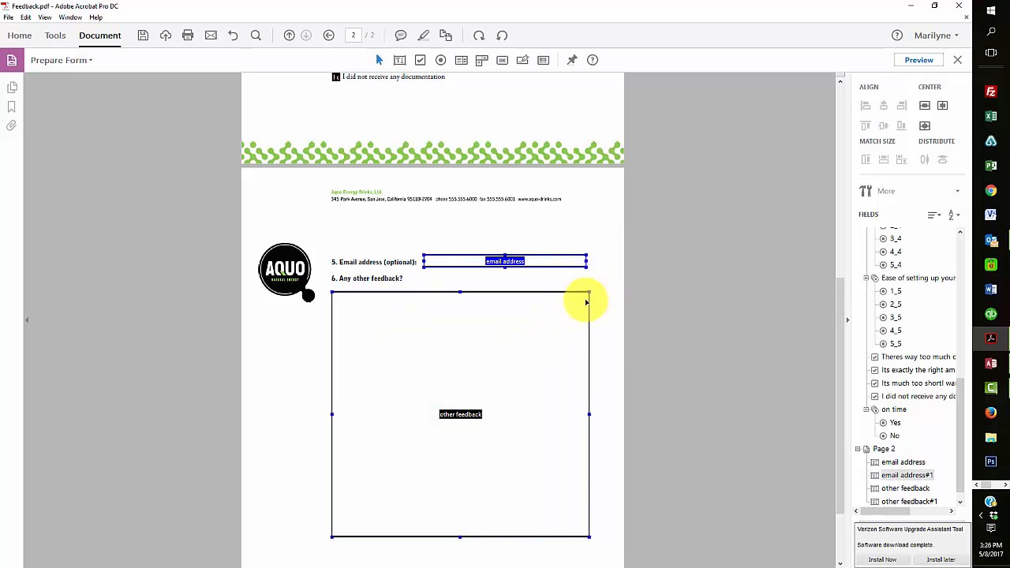
Fill the other feedback field with light cyan in its properties
right_click(586, 301)
left_click(608, 307)
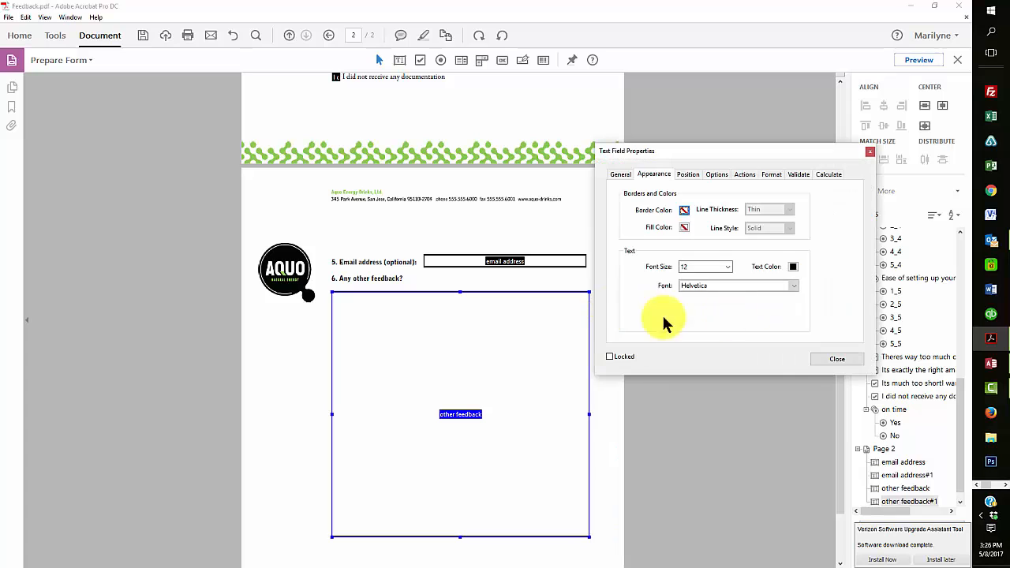
left_click(684, 228)
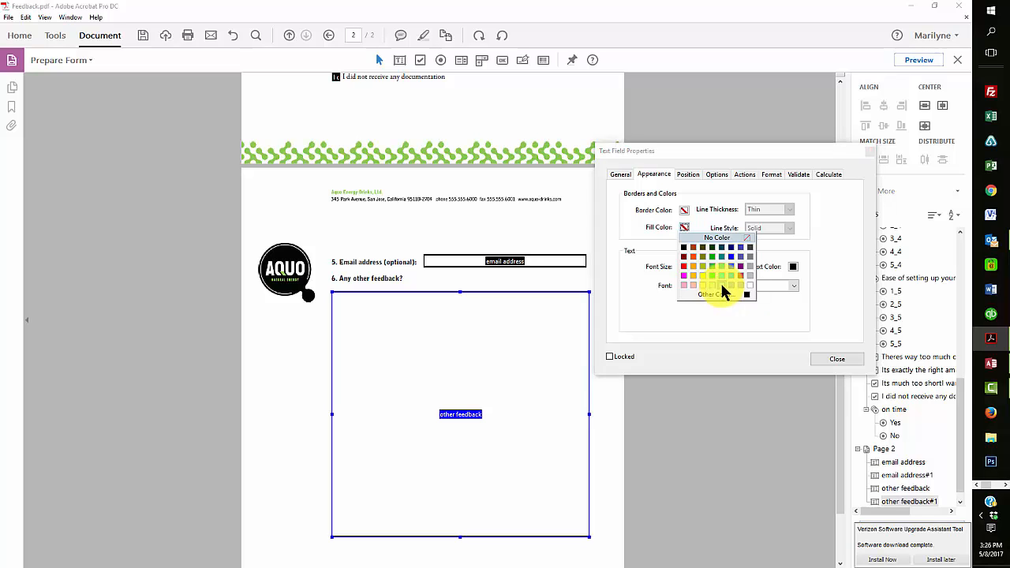
left_click(722, 285)
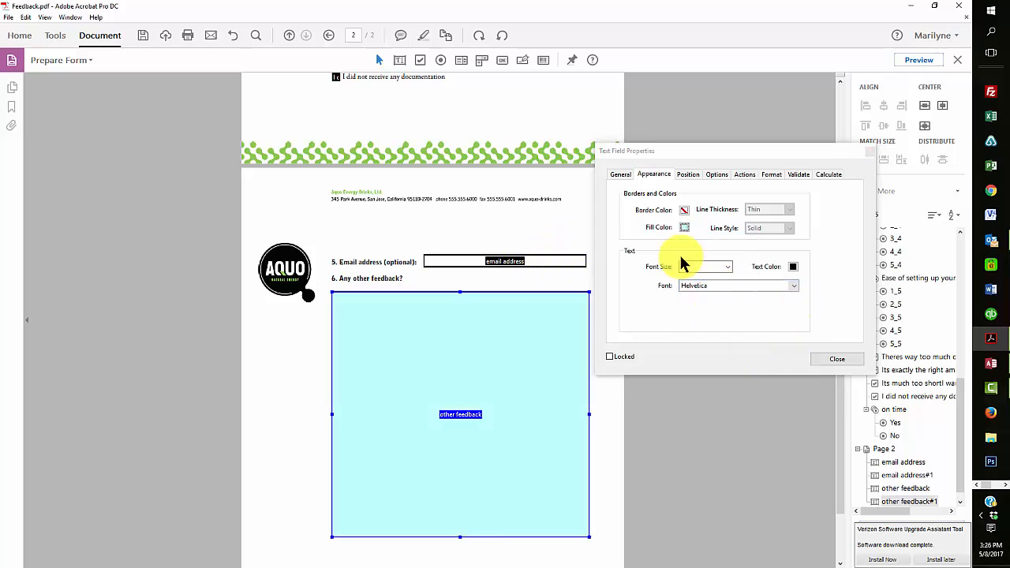
Change the other feedback field's fill to a very pale blue (RGB 232, 245, 255)
left_click(684, 228)
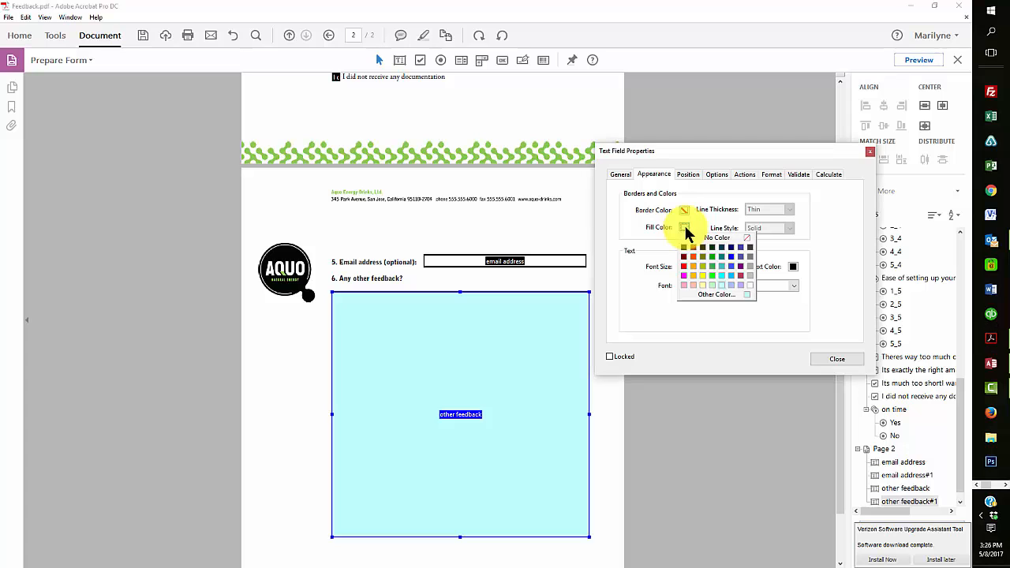
left_click(723, 295)
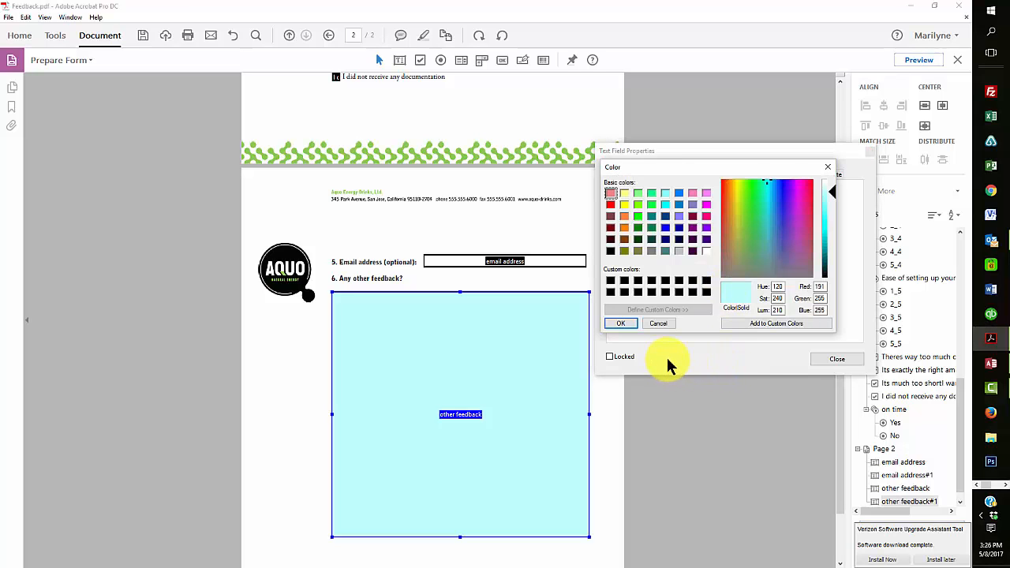
left_click(773, 184)
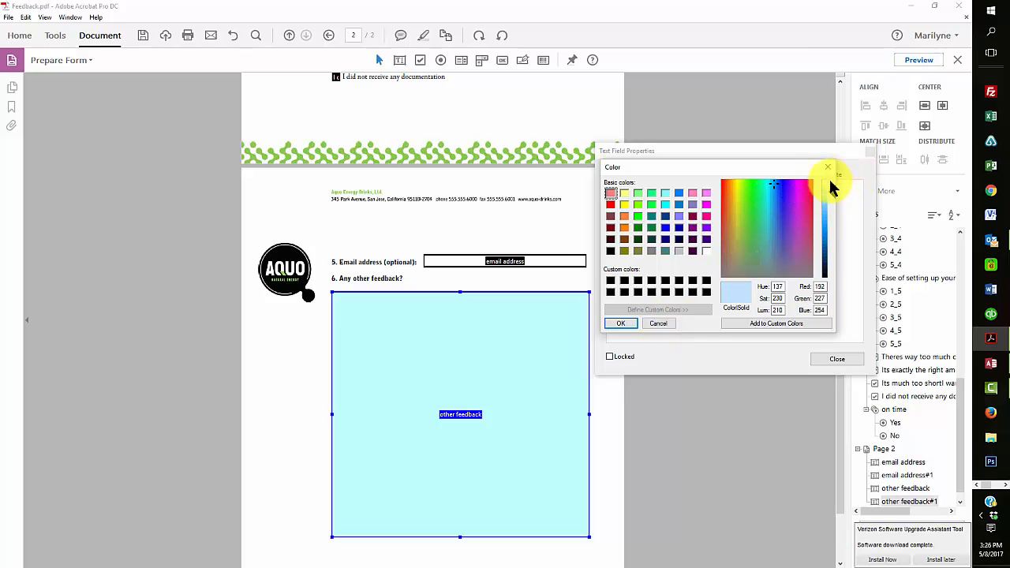
left_click(828, 186)
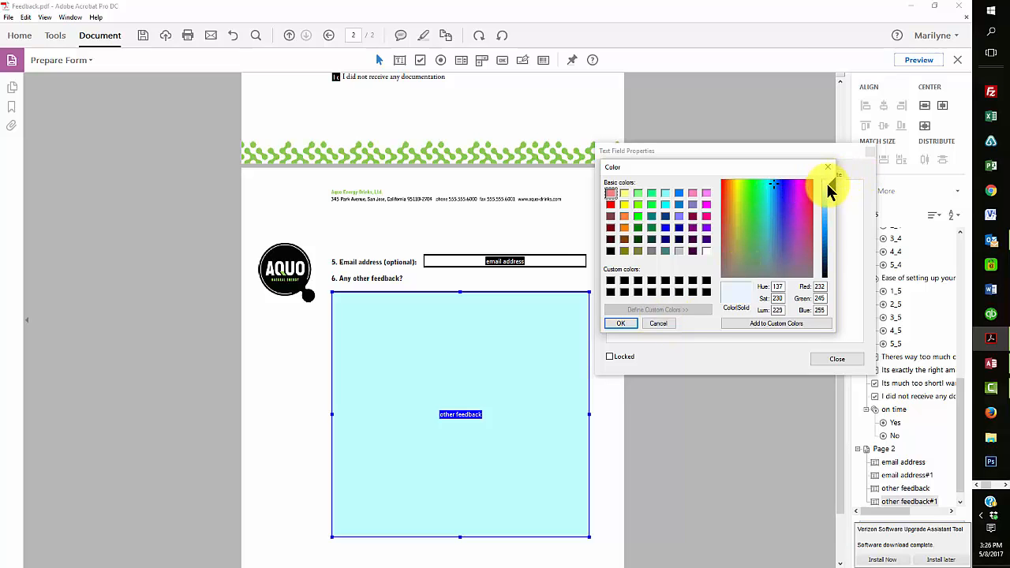
left_click(620, 324)
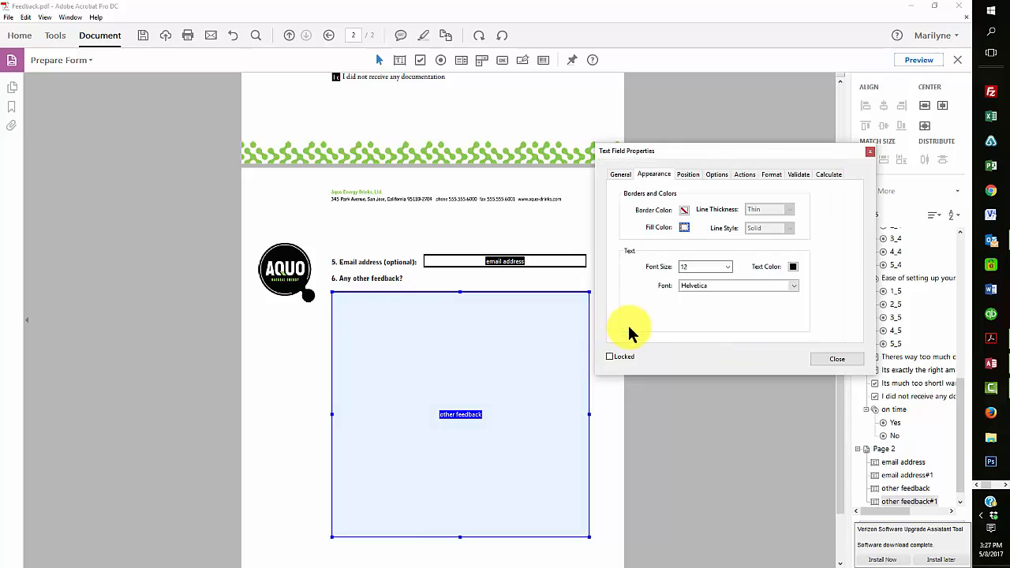
left_click(844, 360)
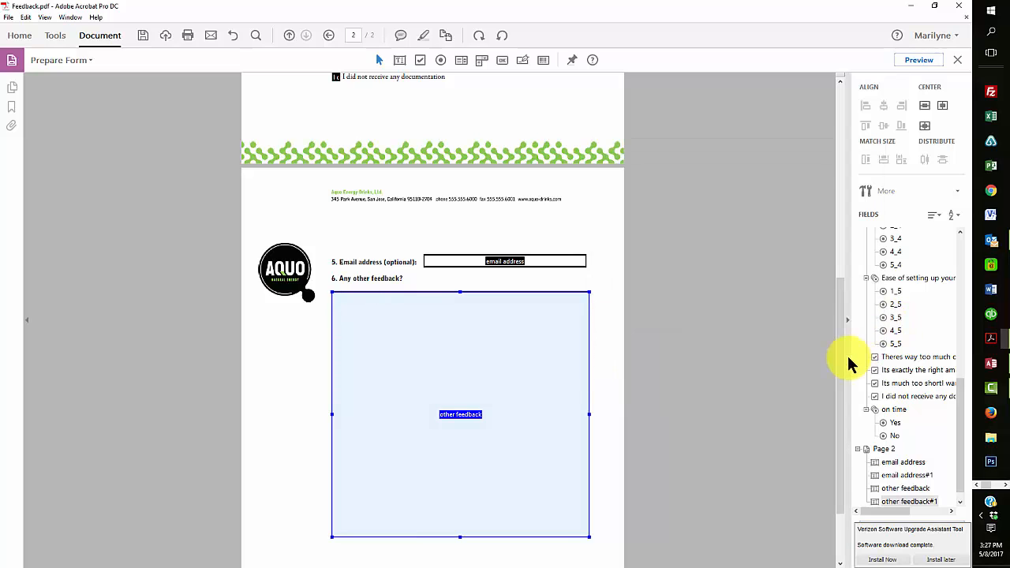
Give the email address field a pale blue fill (RGB 221, 243, 255) and preview the form
left_click(533, 266)
right_click(530, 269)
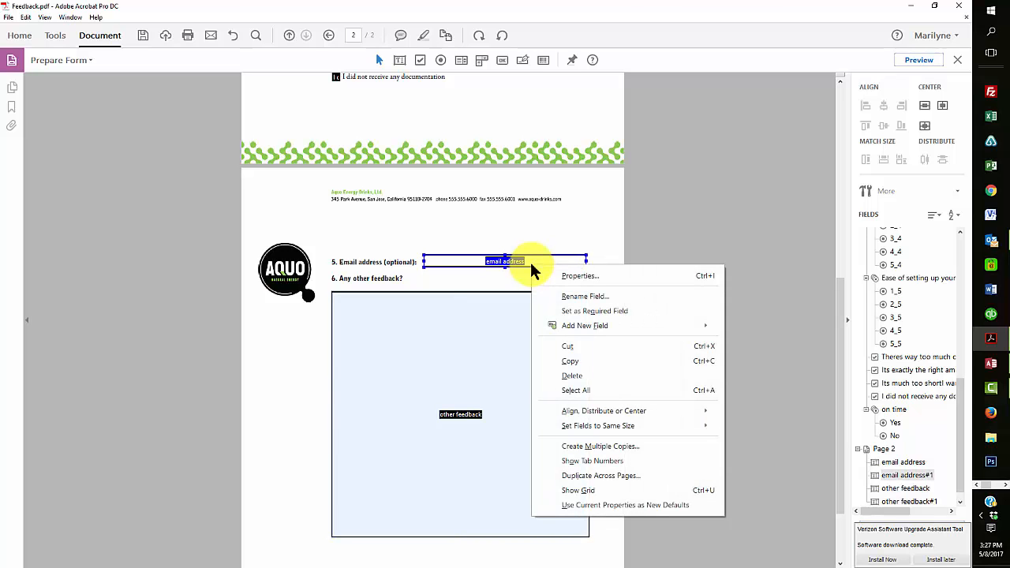
left_click(560, 276)
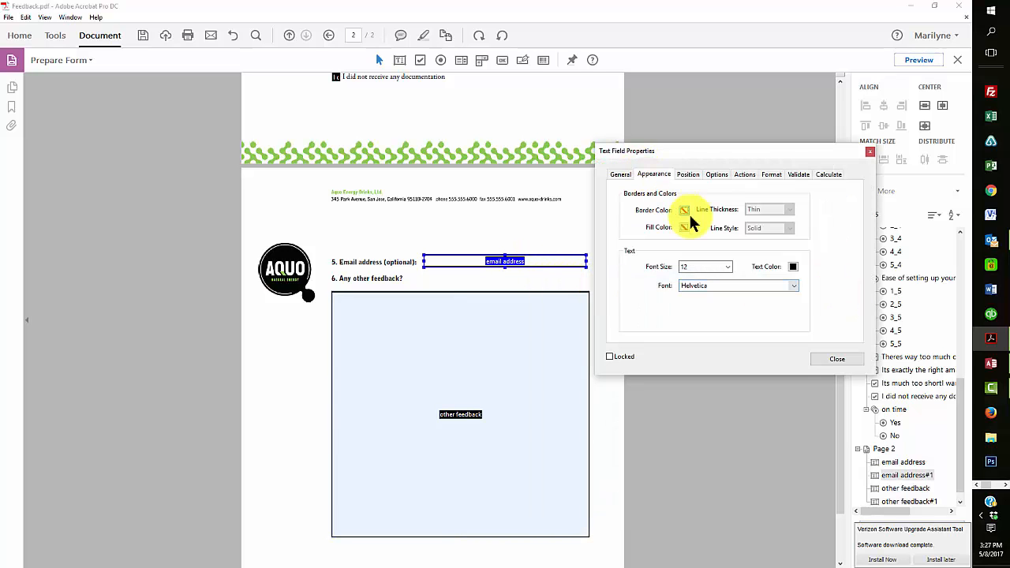
left_click(684, 228)
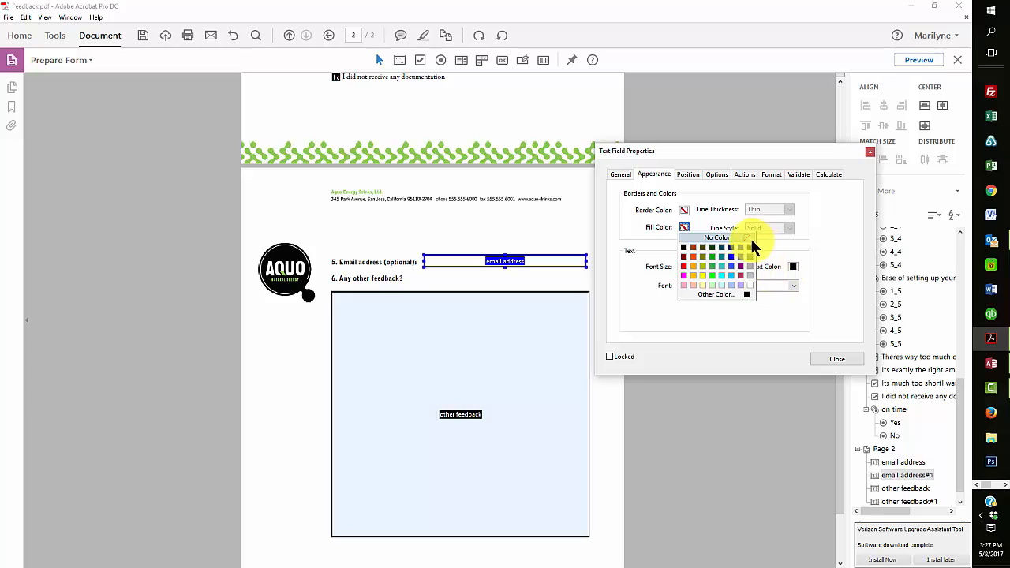
left_click(724, 293)
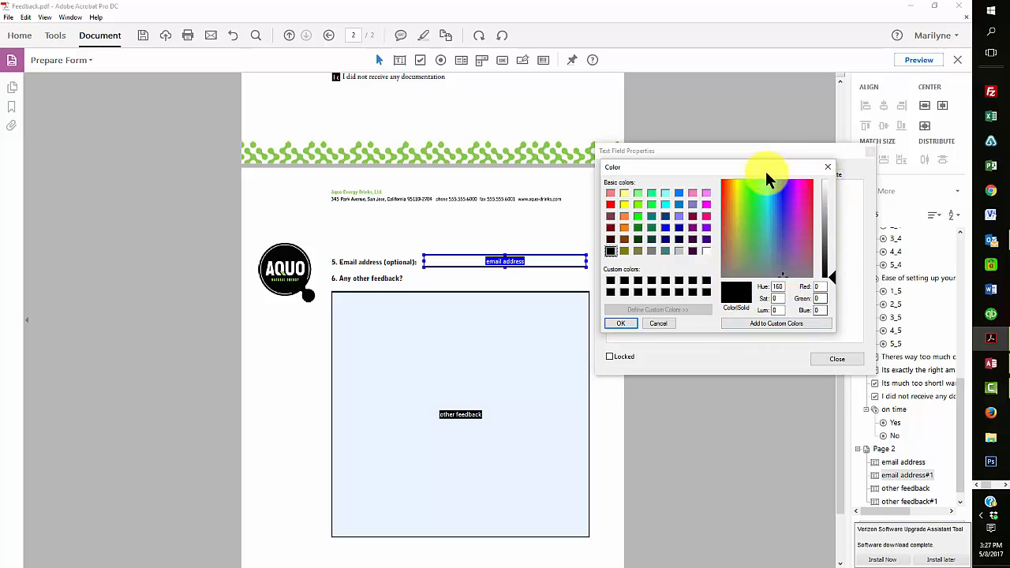
left_click(772, 184)
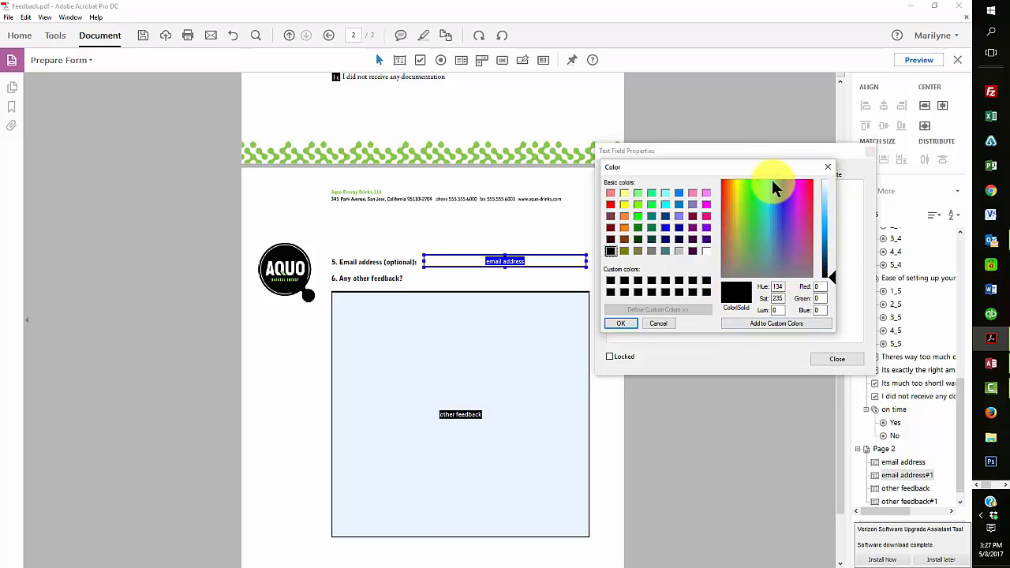
left_click(825, 186)
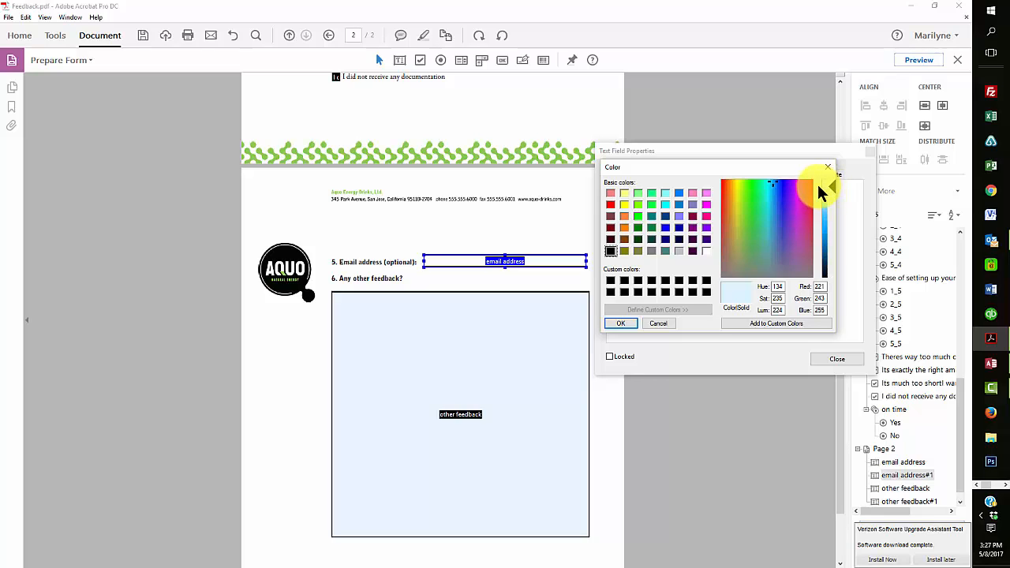
left_click(623, 322)
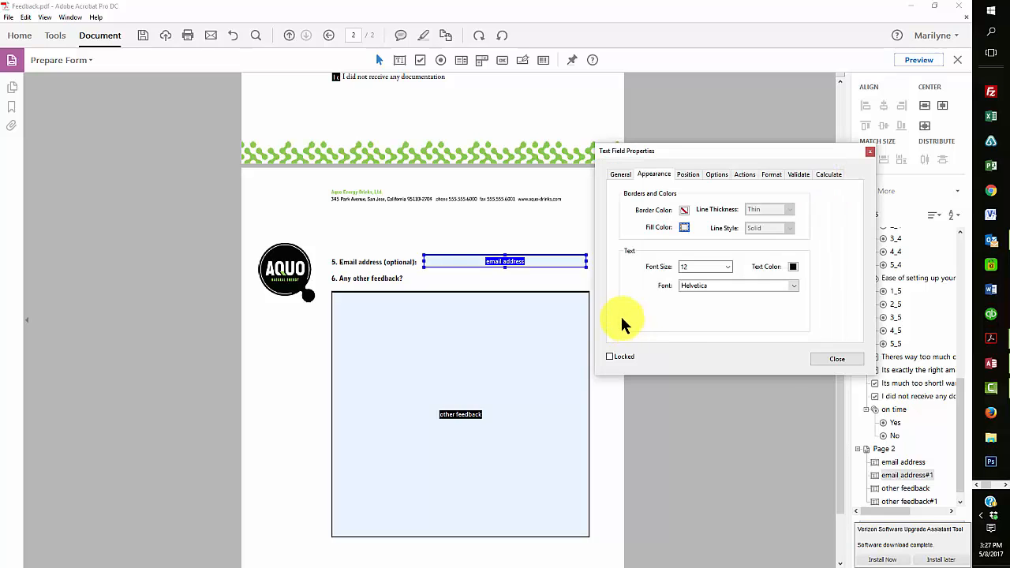
left_click(839, 361)
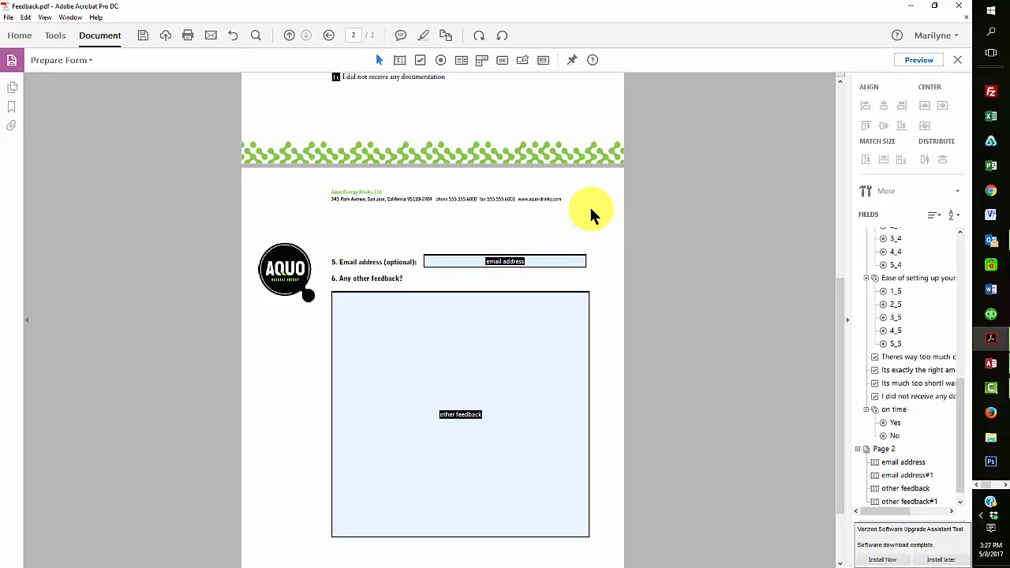
left_click(914, 59)
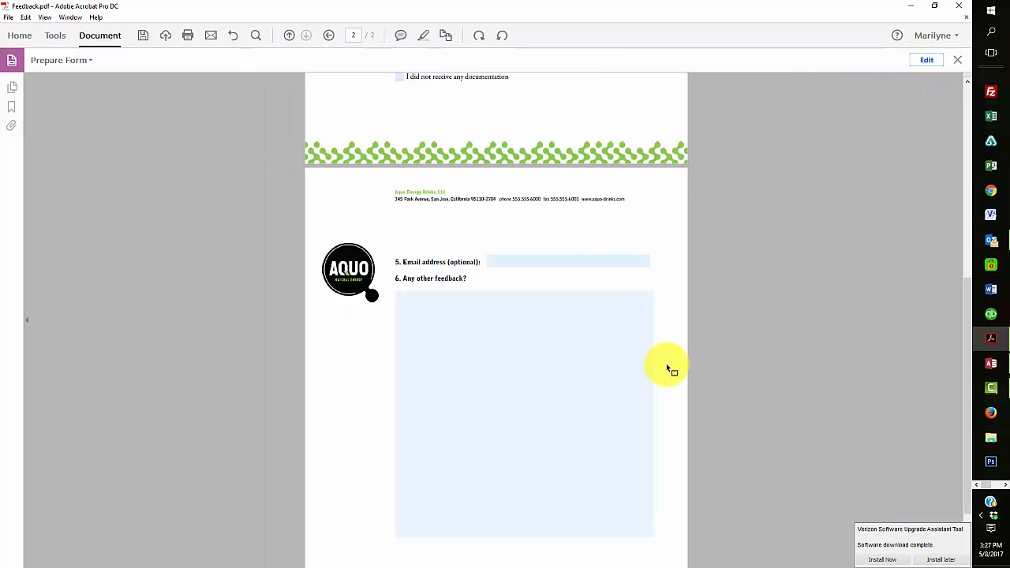
Scroll back up to page 1 of the form
scroll(666, 363, "up", 5)
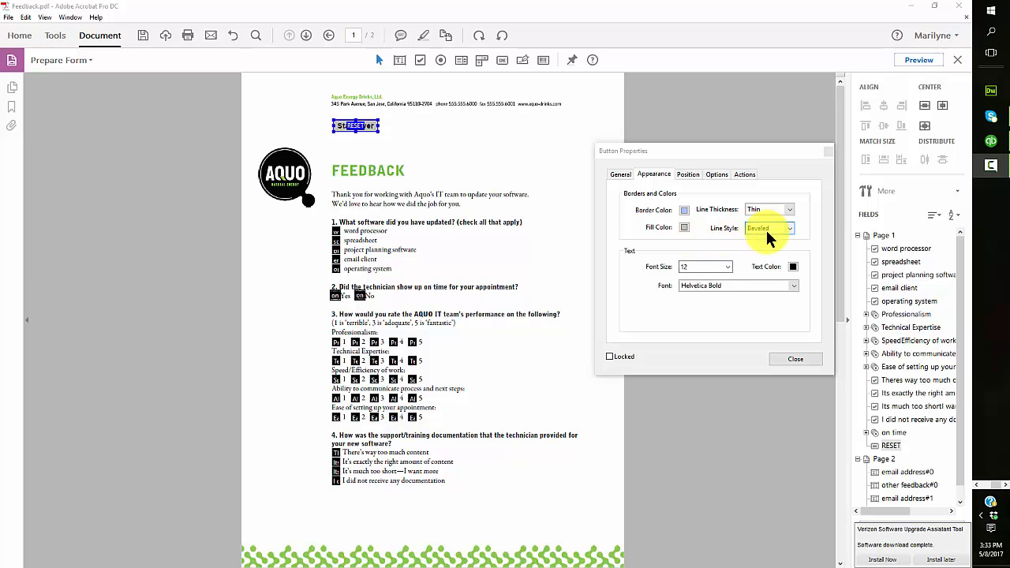
Verify the RESET button's Mouse Up action resets the form, then close its properties
left_click(745, 172)
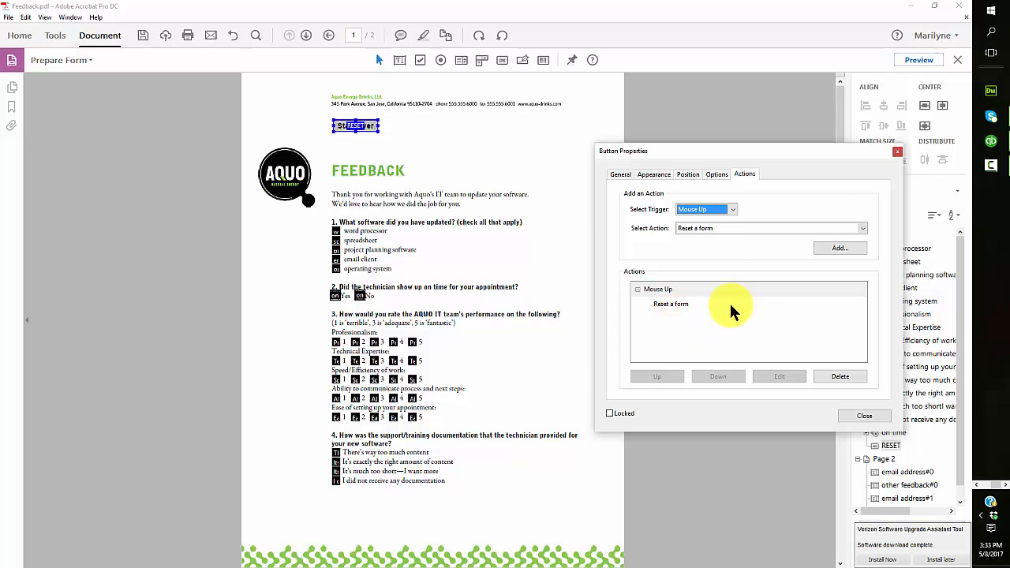
left_click(652, 176)
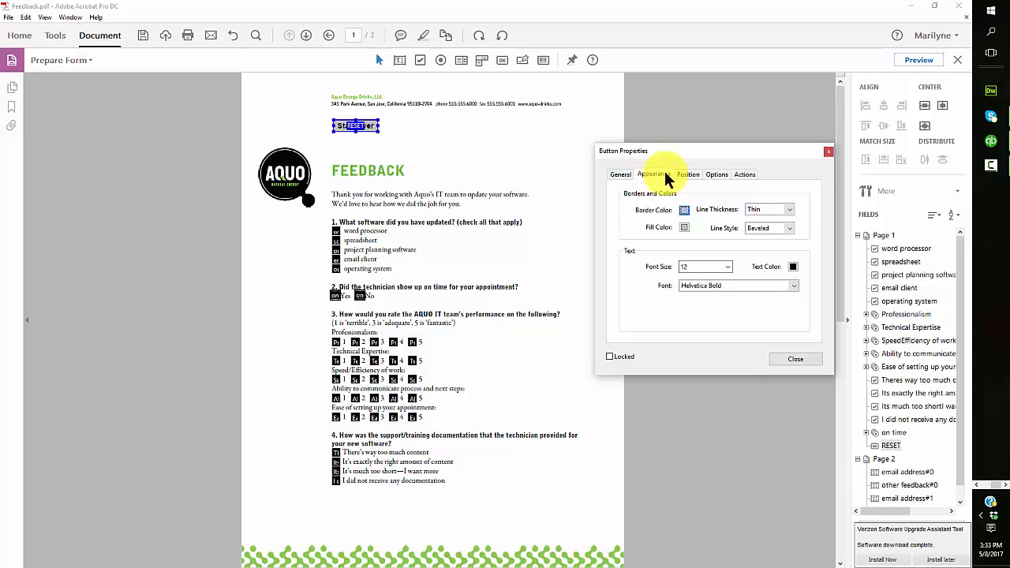
left_click(795, 360)
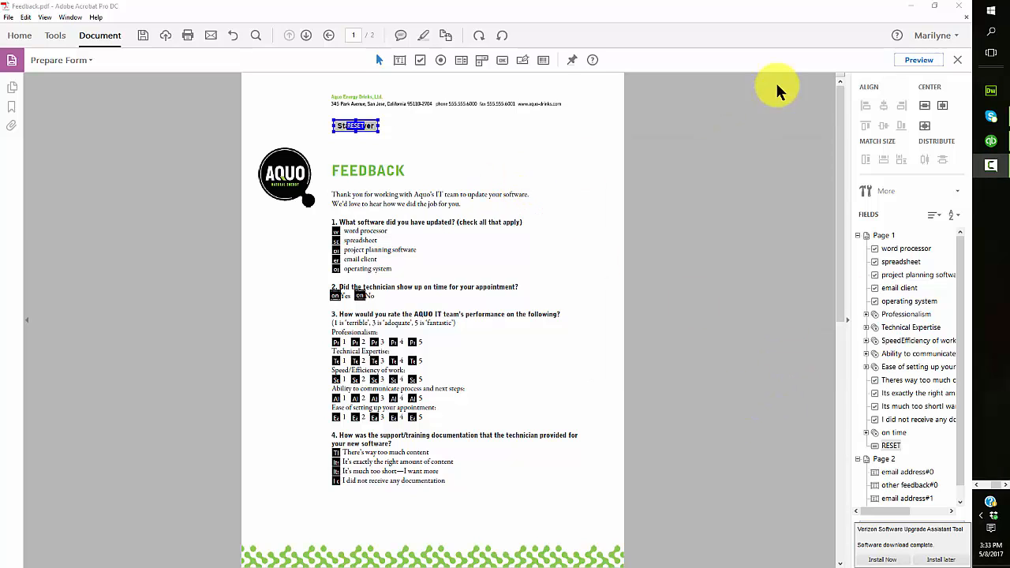
left_click(915, 60)
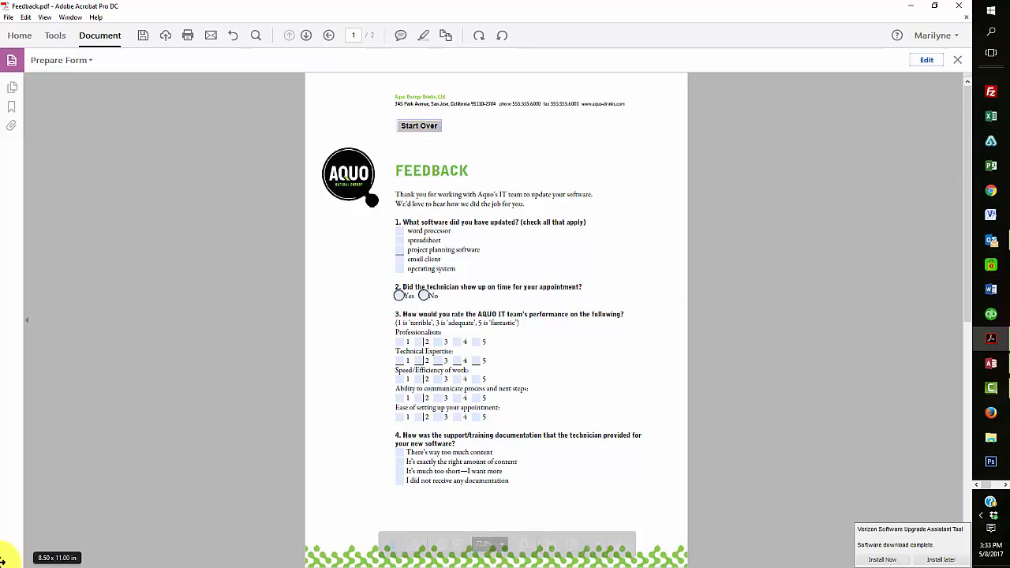
left_click(340, 318)
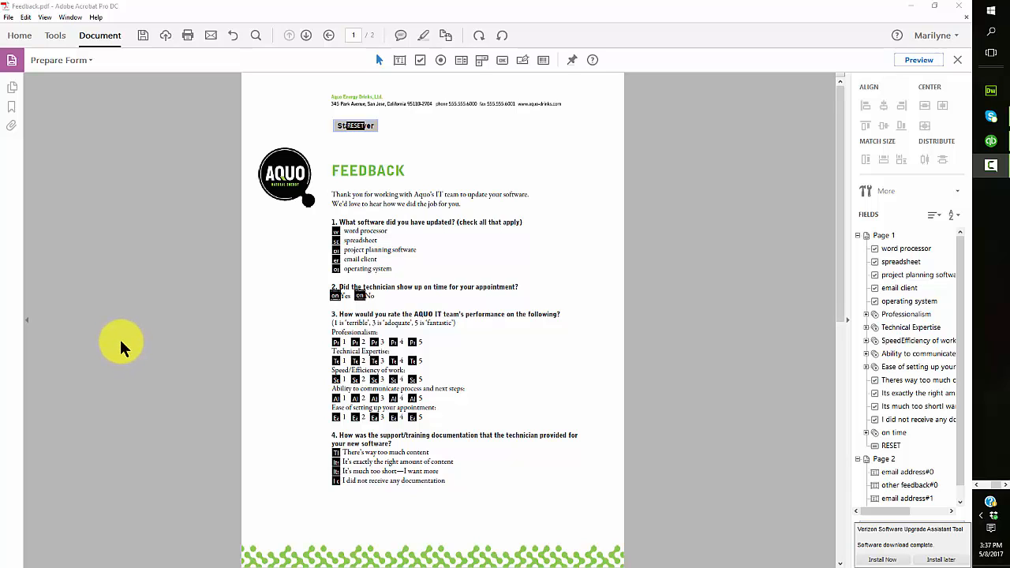
Search the tools for 'distrib' and start Distribute from Prepare Form
left_click(57, 40)
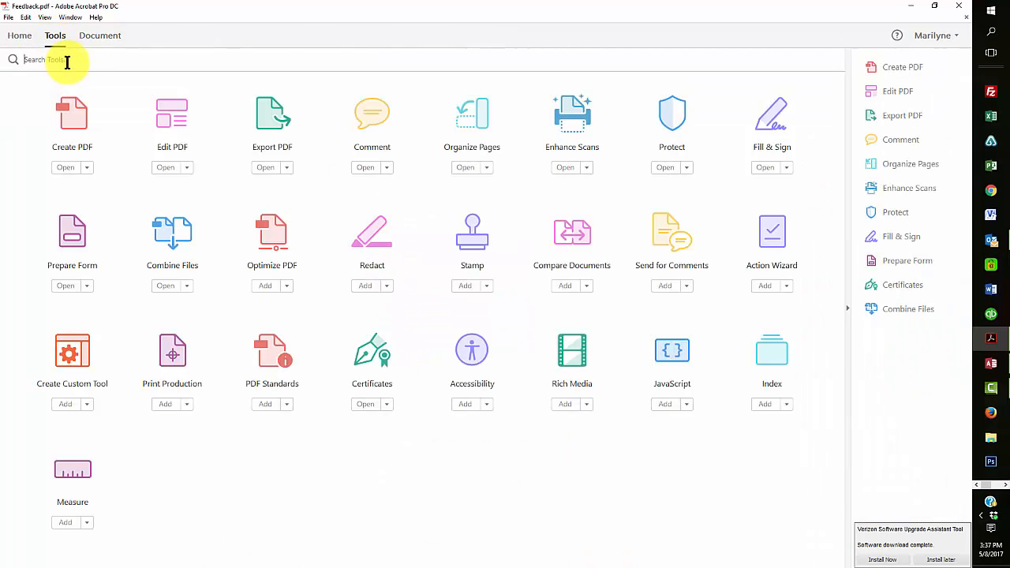
left_click(69, 60)
type("dis")
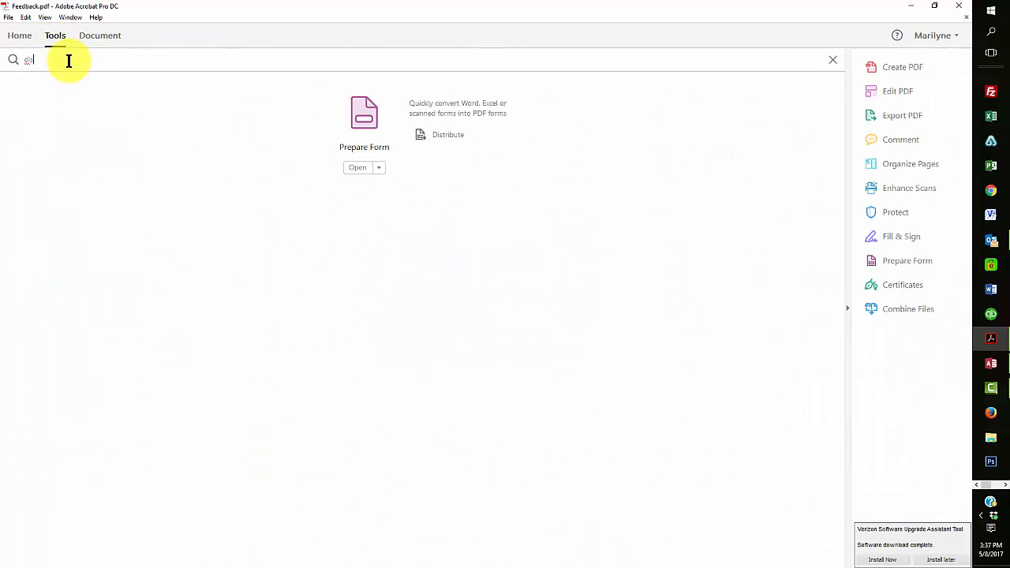
type("trib")
left_click(431, 134)
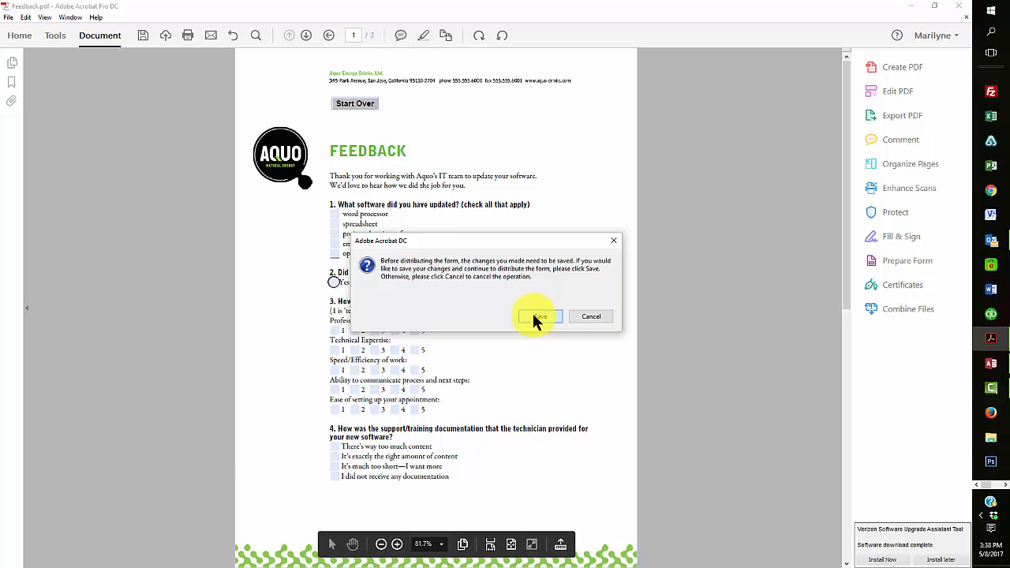
Save the form, replacing the existing Feedback.pdf
left_click(539, 317)
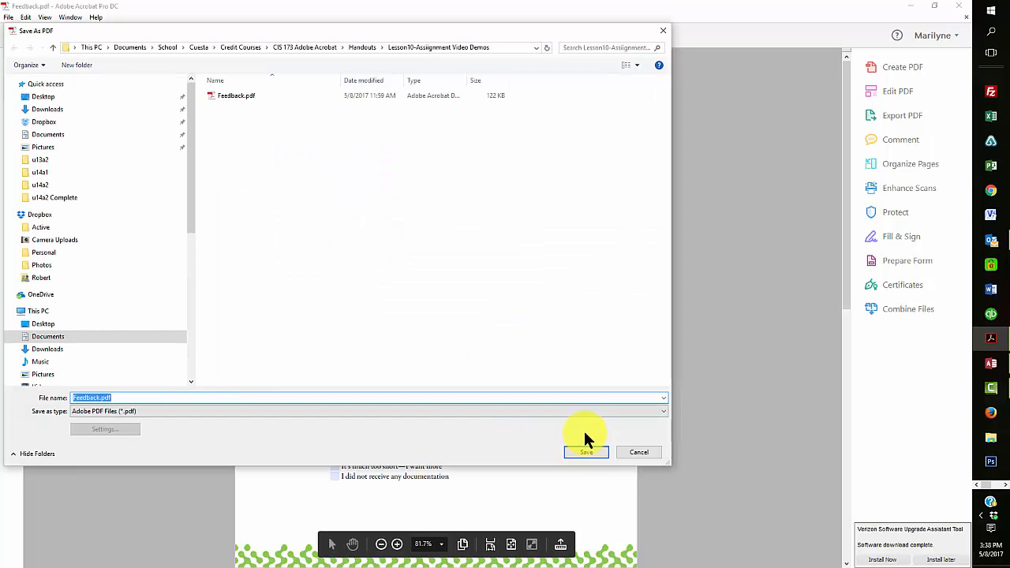
left_click(580, 454)
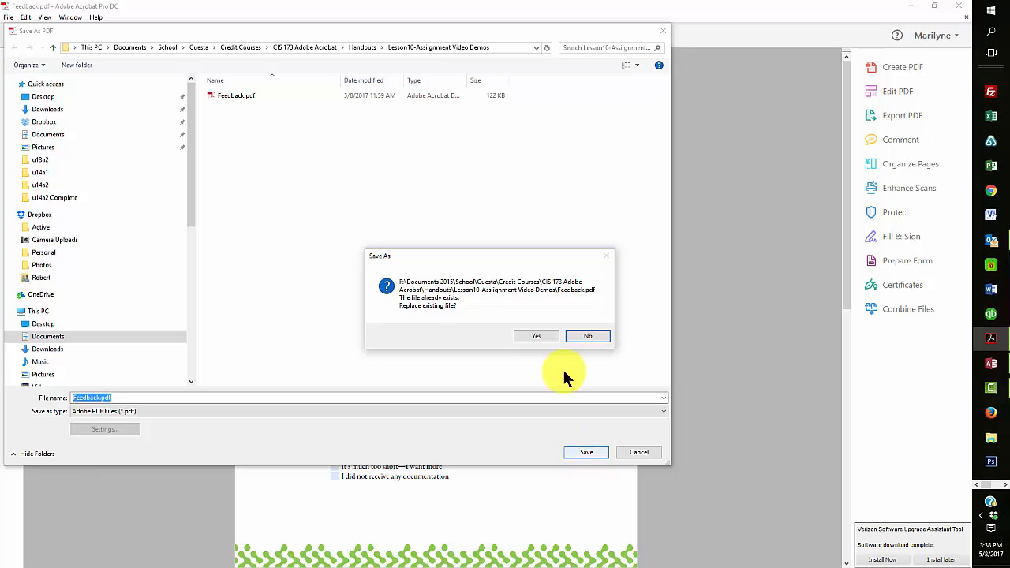
left_click(537, 337)
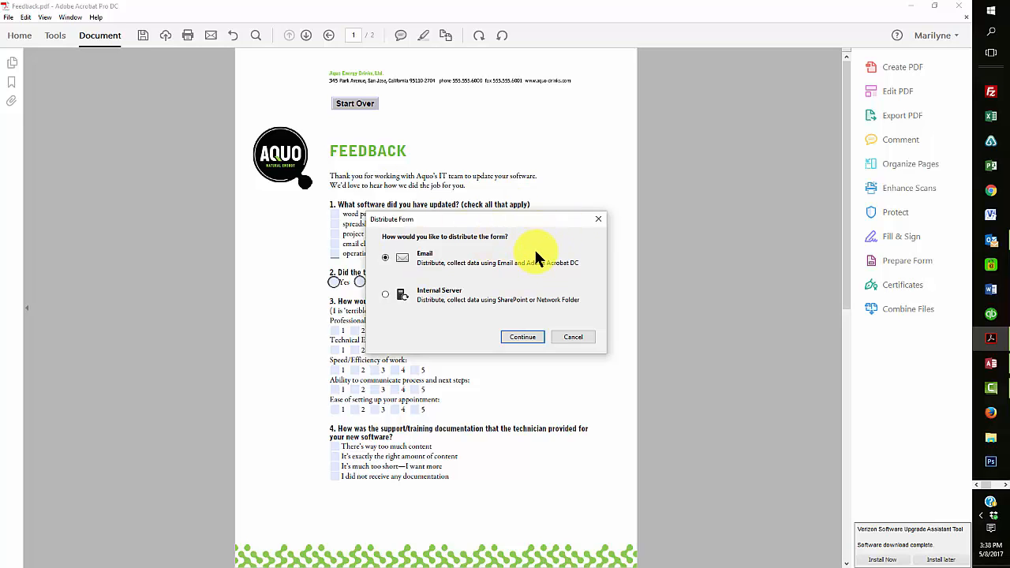
Choose email distribution through Acrobat and enter the recipient's email address in To
left_click(518, 337)
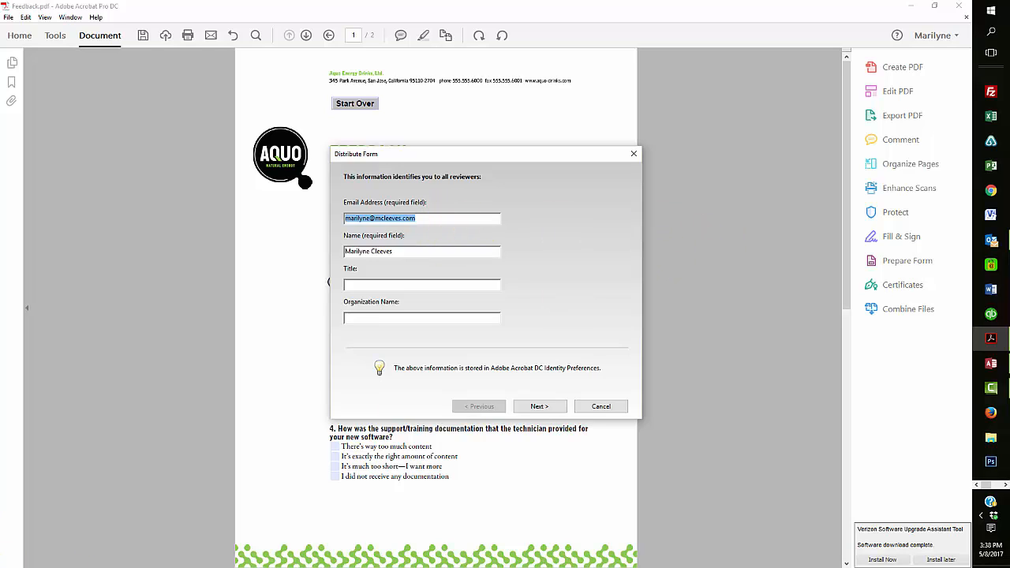
key("Return")
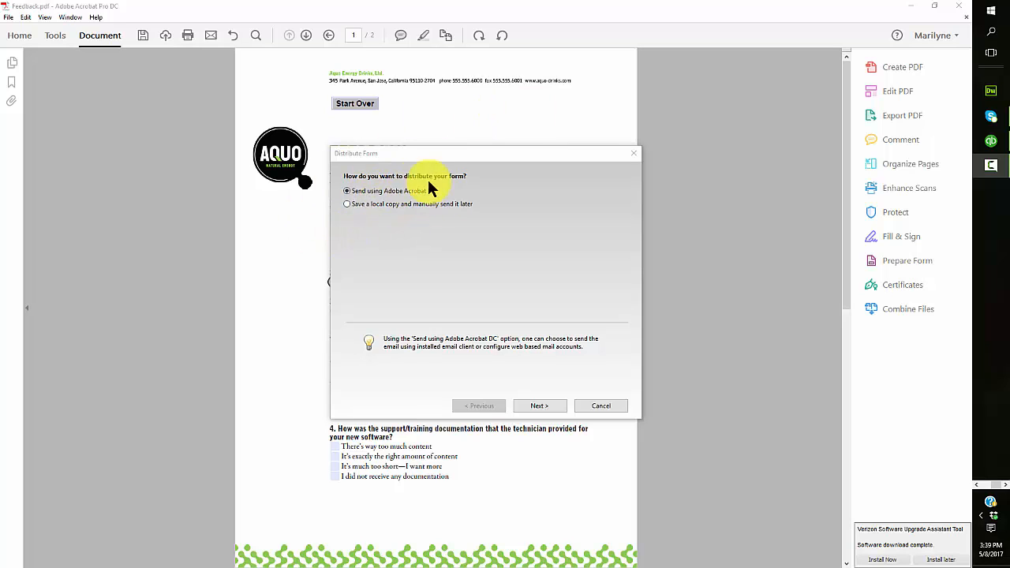
left_click(531, 409)
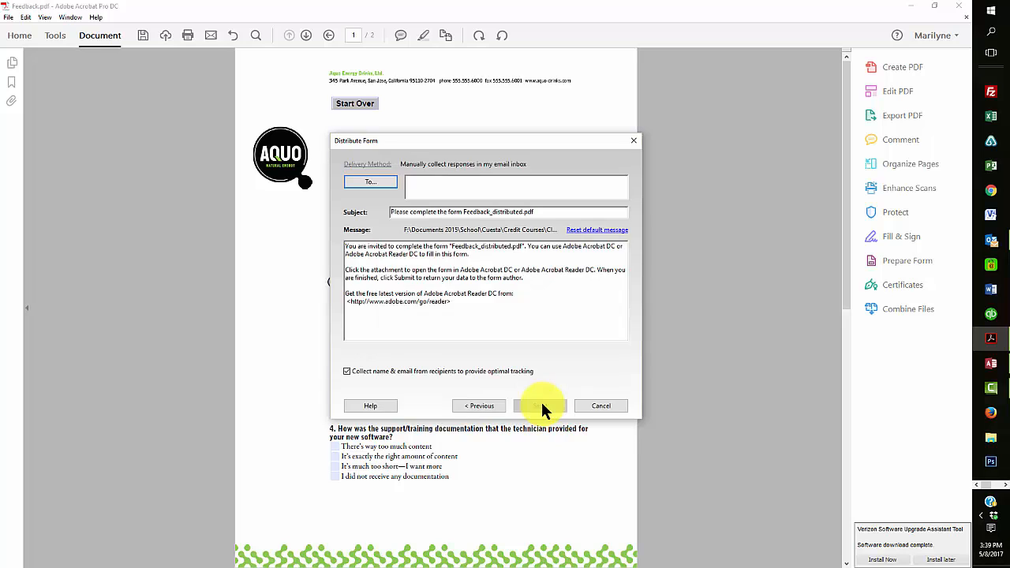
left_click(443, 189)
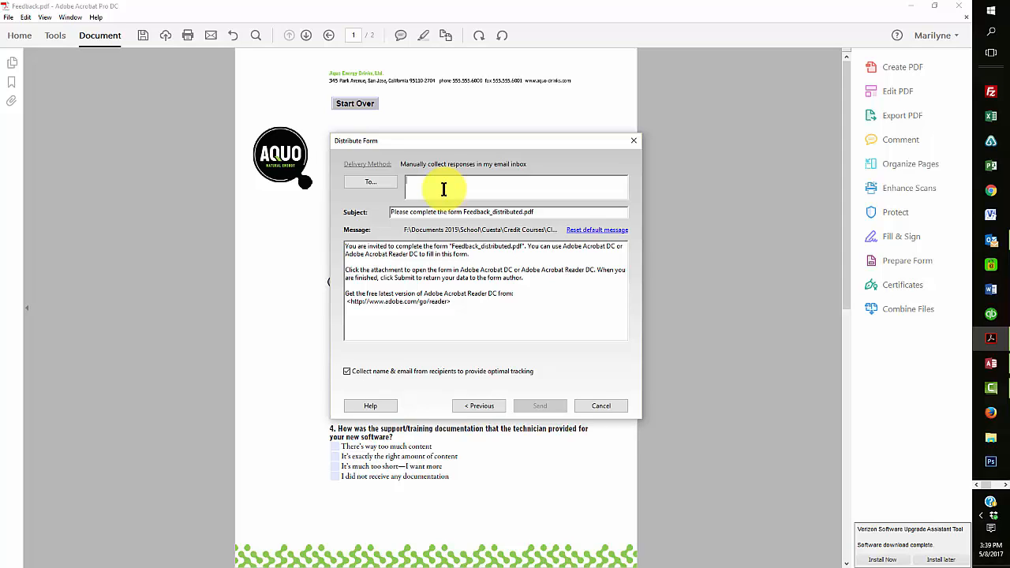
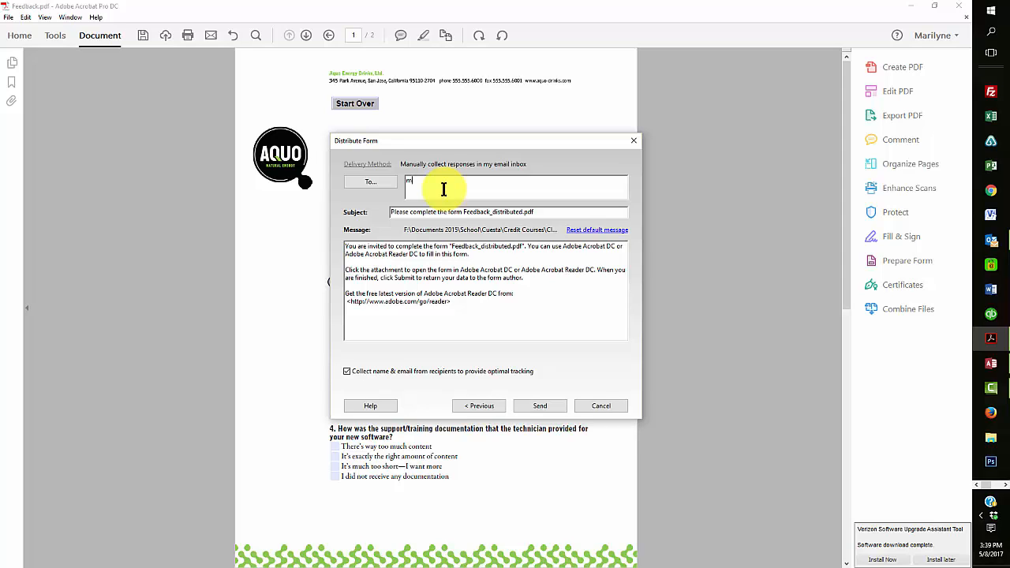
Send the invitation using the default email application, Microsoft Outlook
left_click(535, 406)
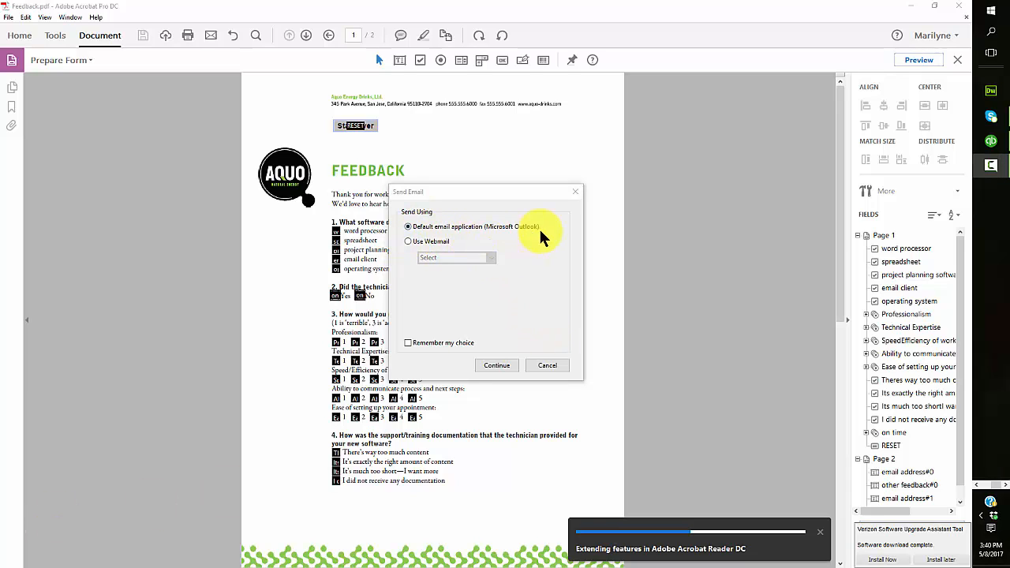
left_click(498, 366)
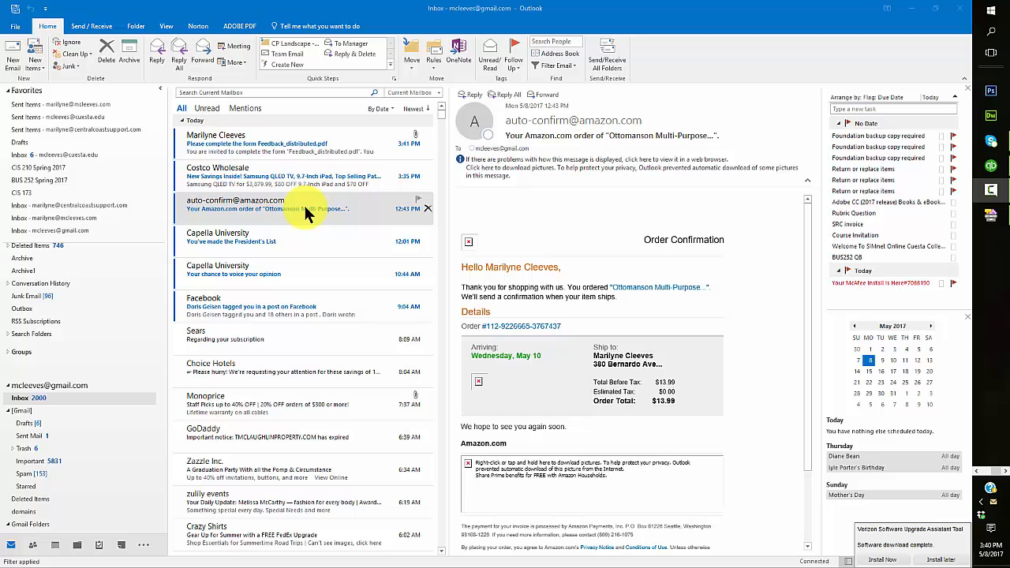
Open the invitation email and its Feedback_distributed.pdf attachment
left_click(268, 146)
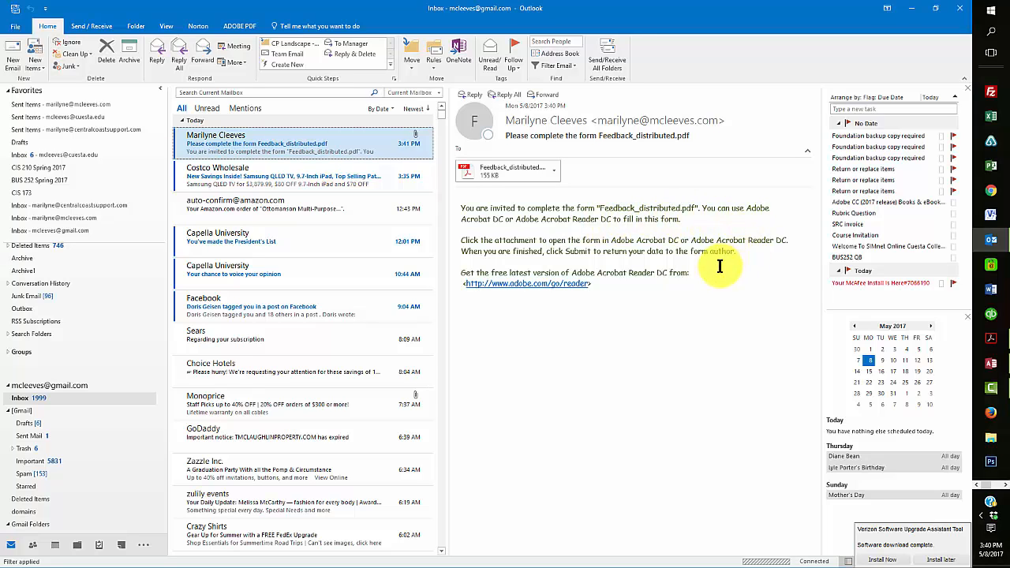
left_click(555, 170)
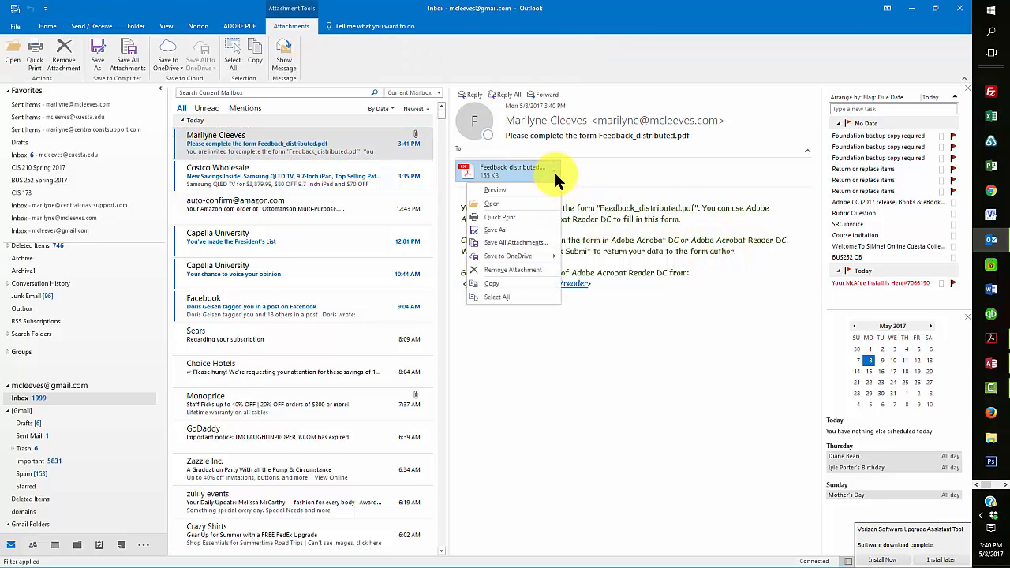
left_click(493, 205)
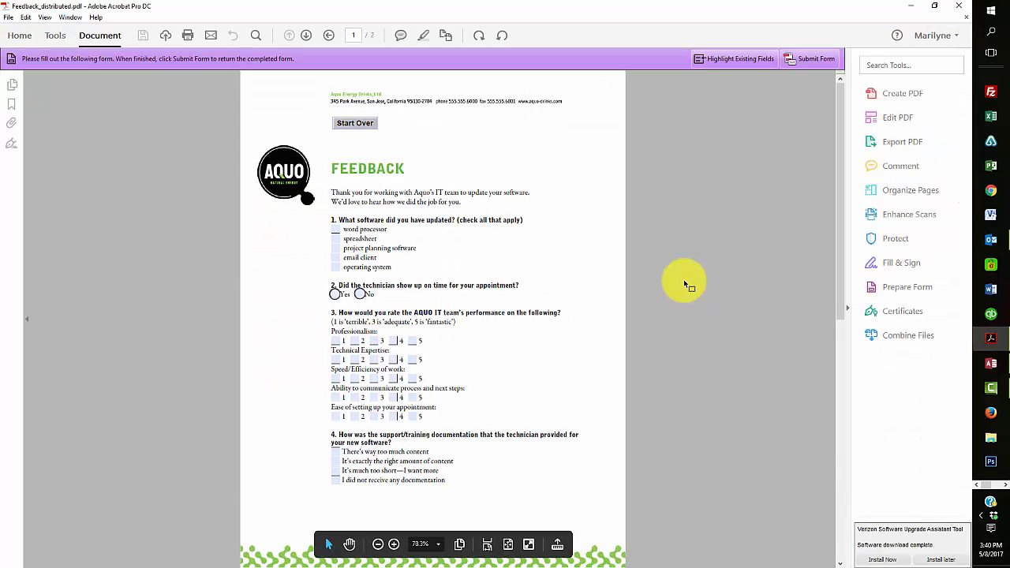
Highlight the fields, enter the email address, and add 'This is some additional information regarding the survey'
left_click(739, 58)
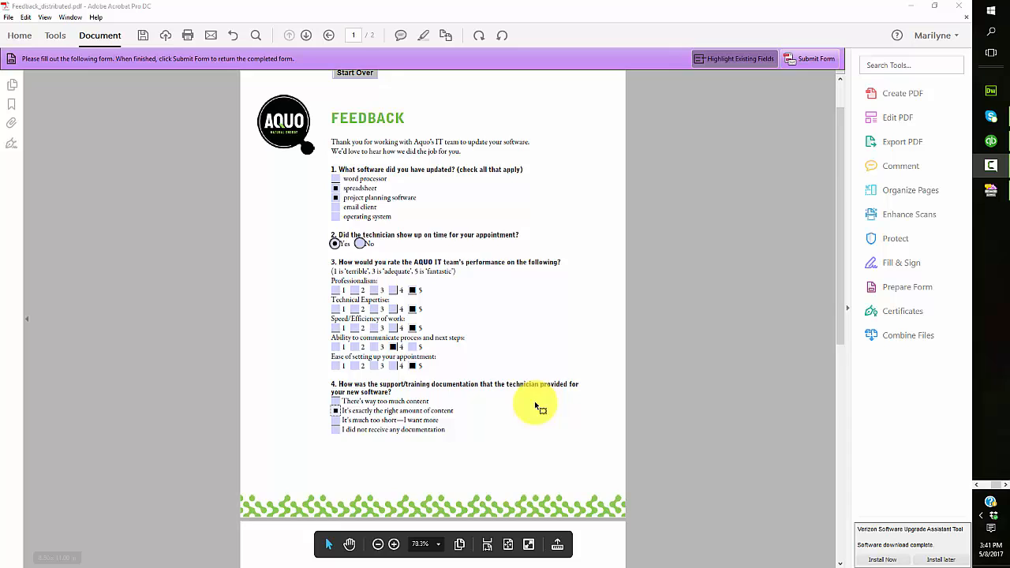
scroll(511, 411, "down", 1)
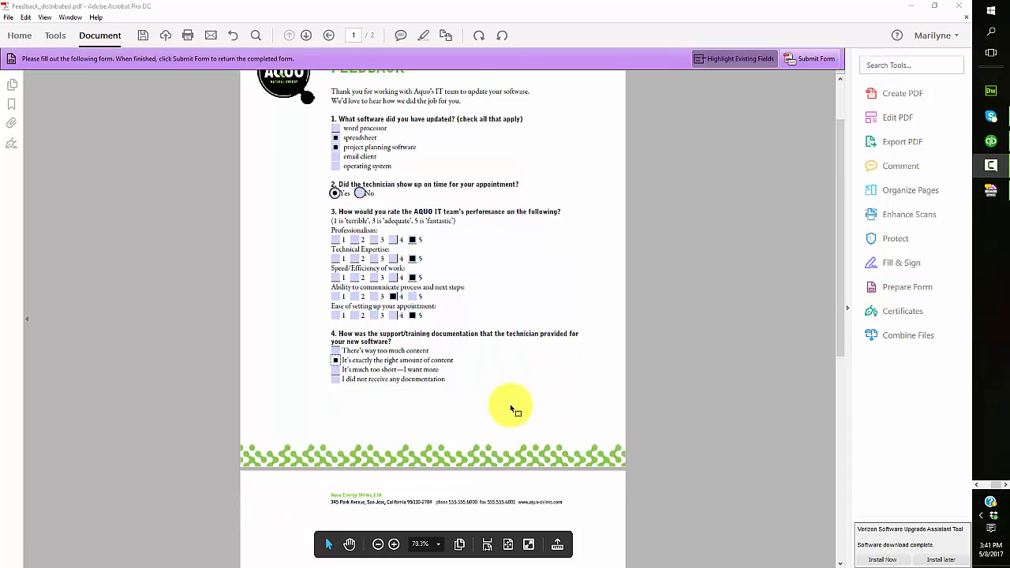
scroll(511, 410, "down", 3)
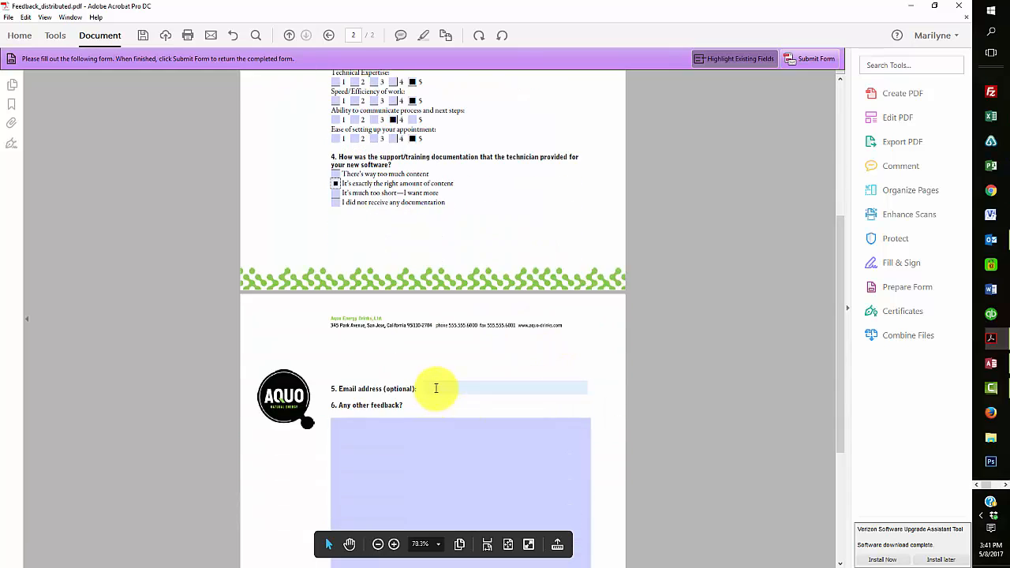
left_click(435, 388)
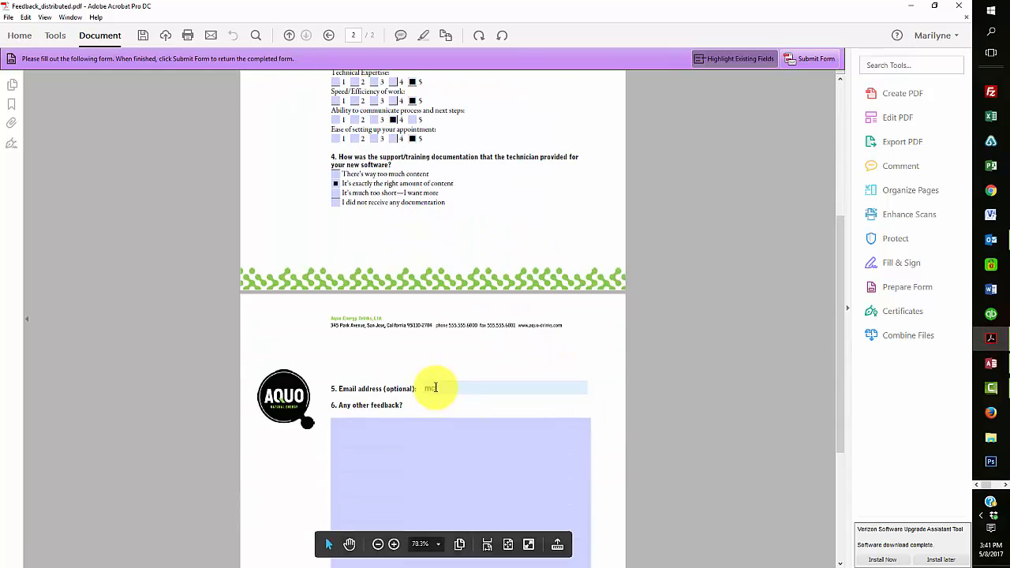
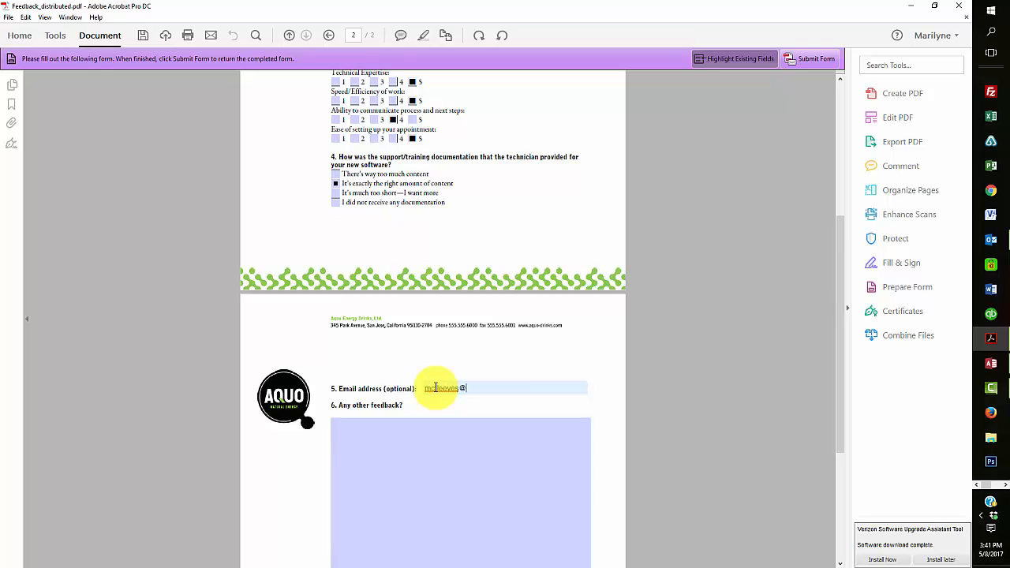
left_click(420, 448)
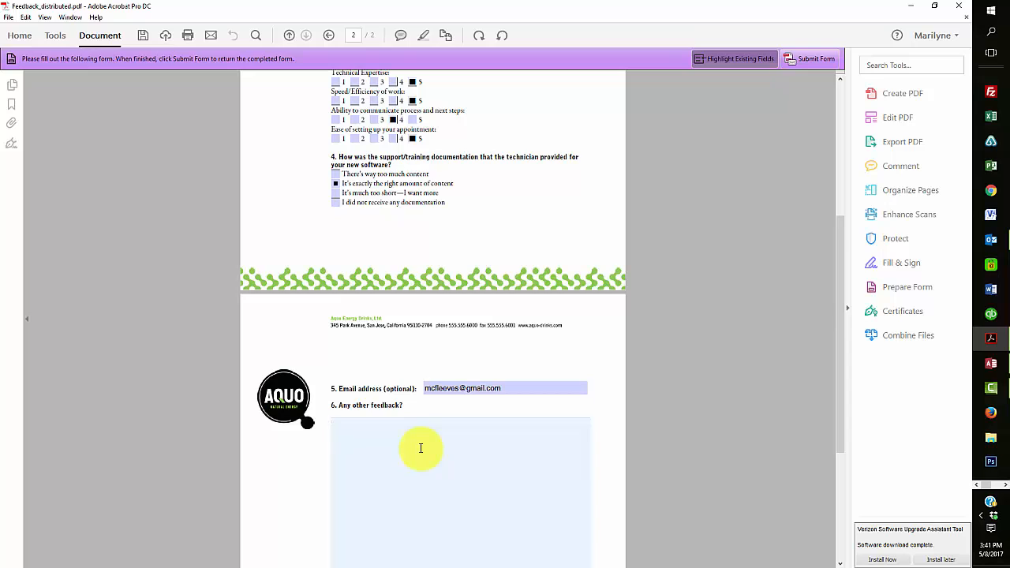
type("This is some additional information")
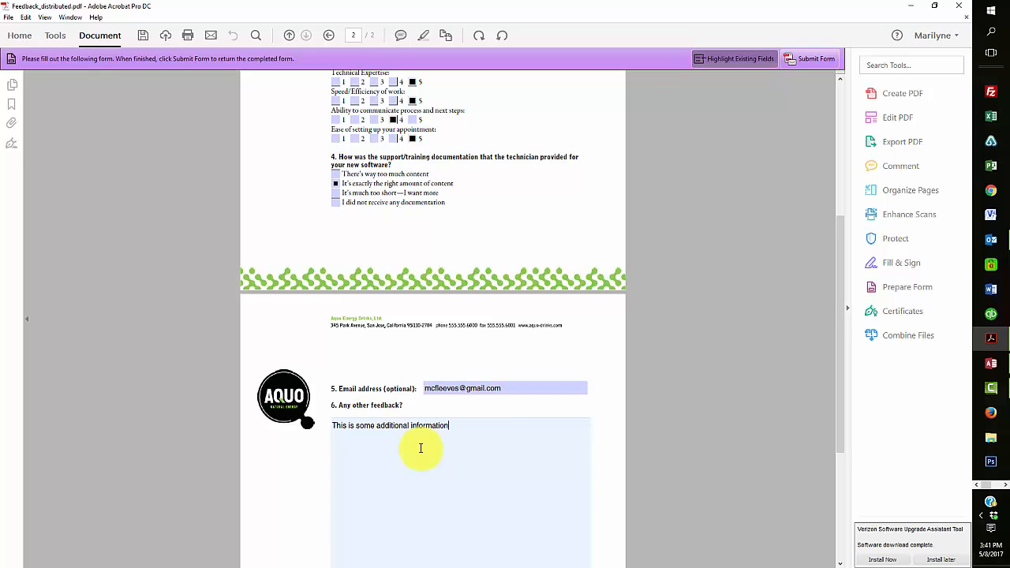
type(" regarding the survey")
Send the completed form to its author through the default email application, Microsoft Outlook
left_click(813, 57)
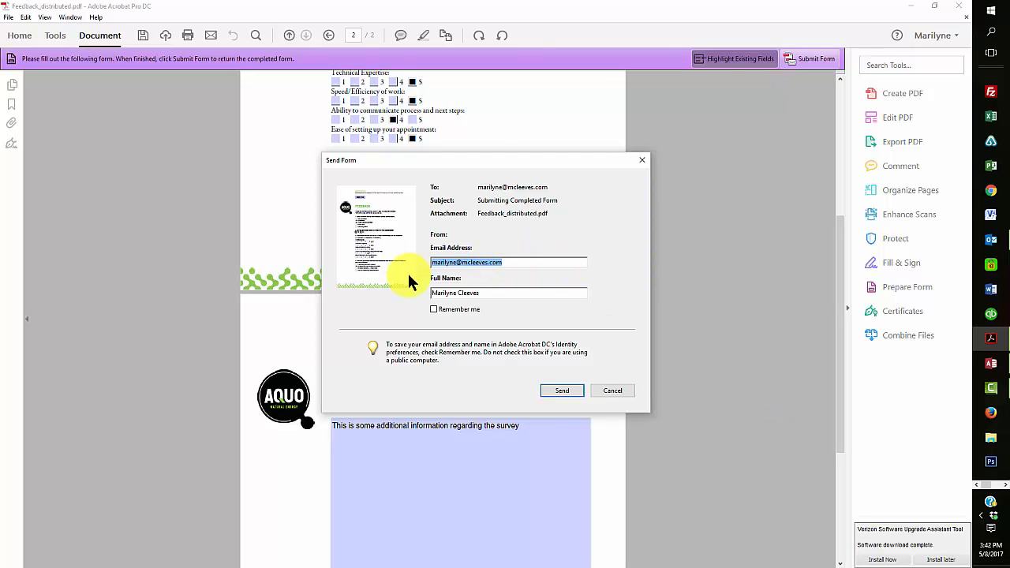
left_click(568, 391)
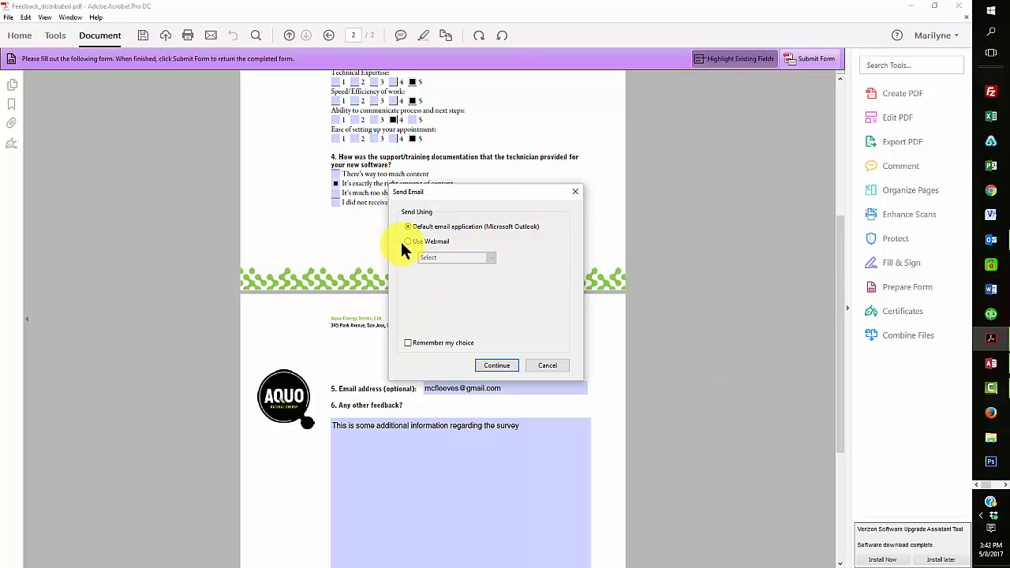
left_click(408, 242)
left_click(489, 257)
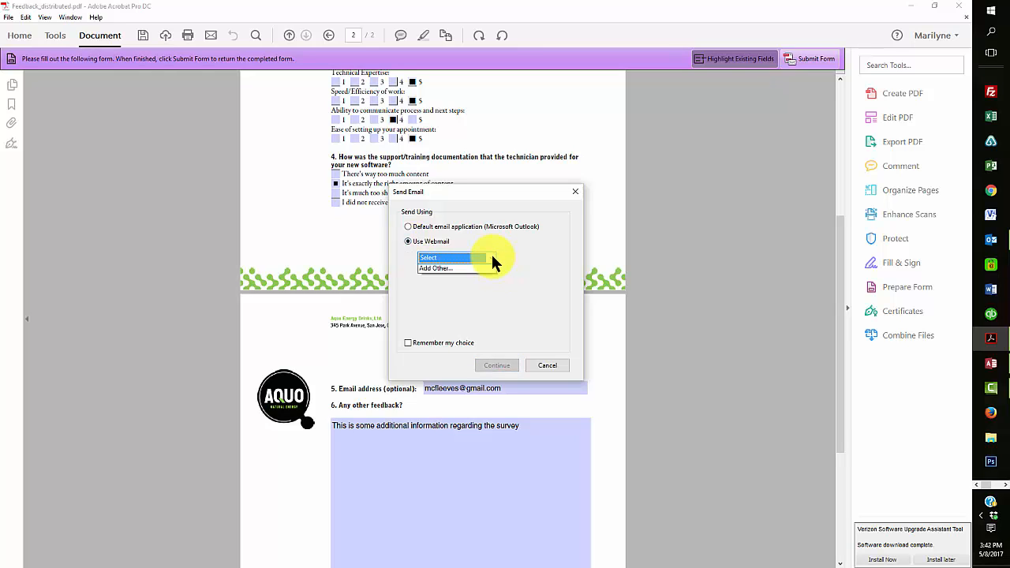
left_click(551, 252)
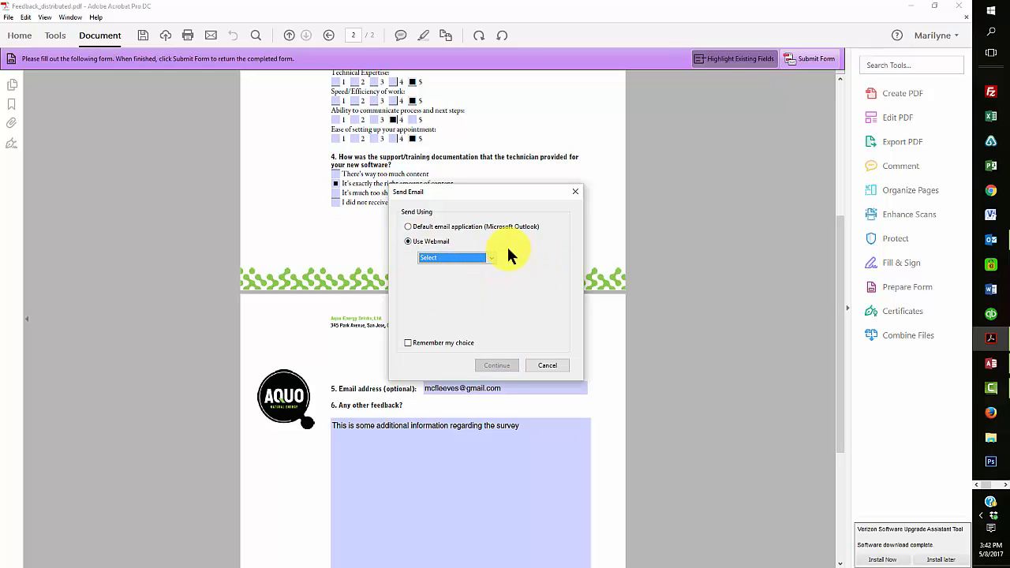
left_click(408, 227)
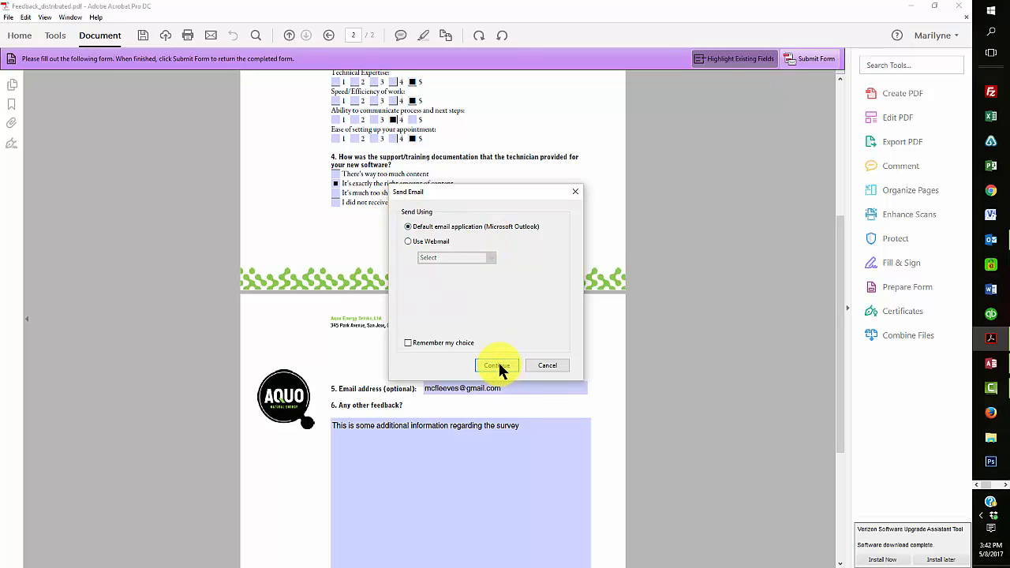
left_click(497, 362)
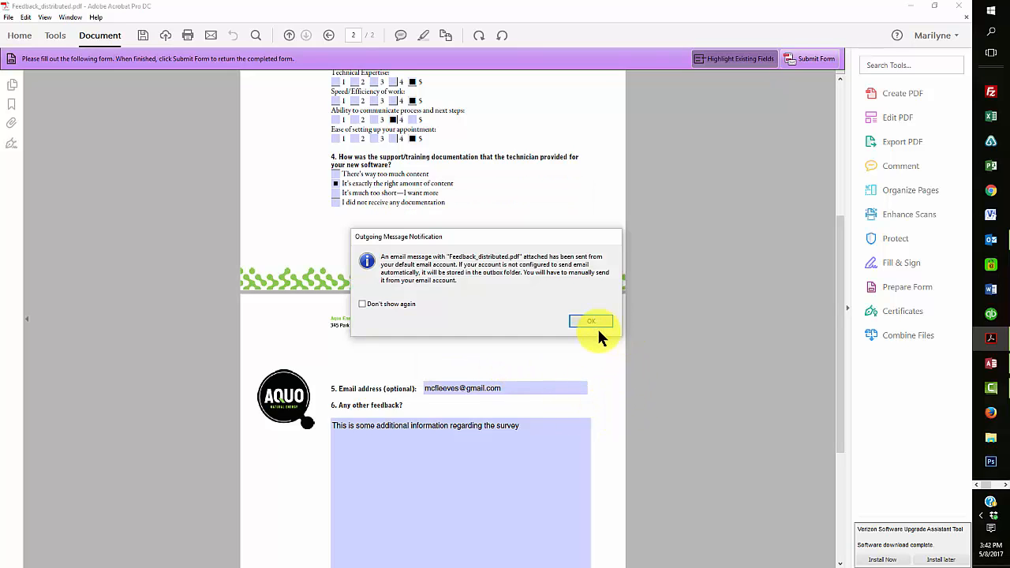
left_click(593, 324)
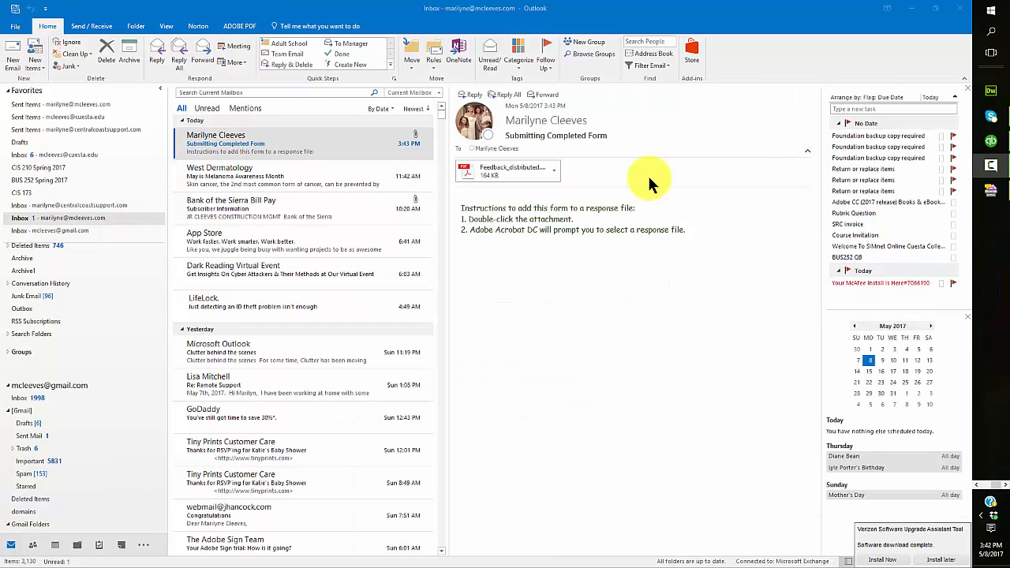
Open the Feedback_distributed attachment from the 'Submitting Completed Form' email in Outlook
left_click(556, 172)
right_click(556, 172)
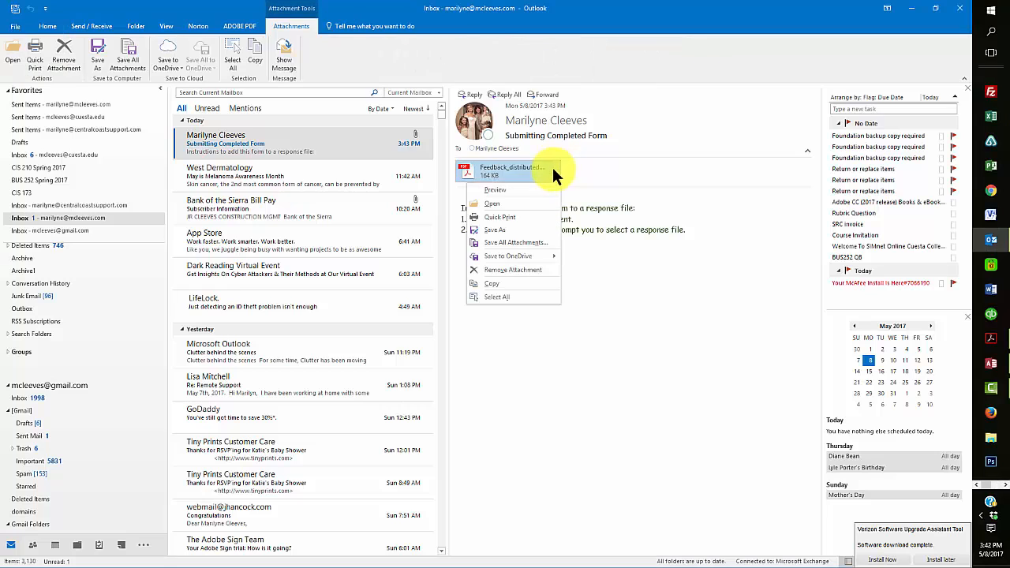
left_click(493, 203)
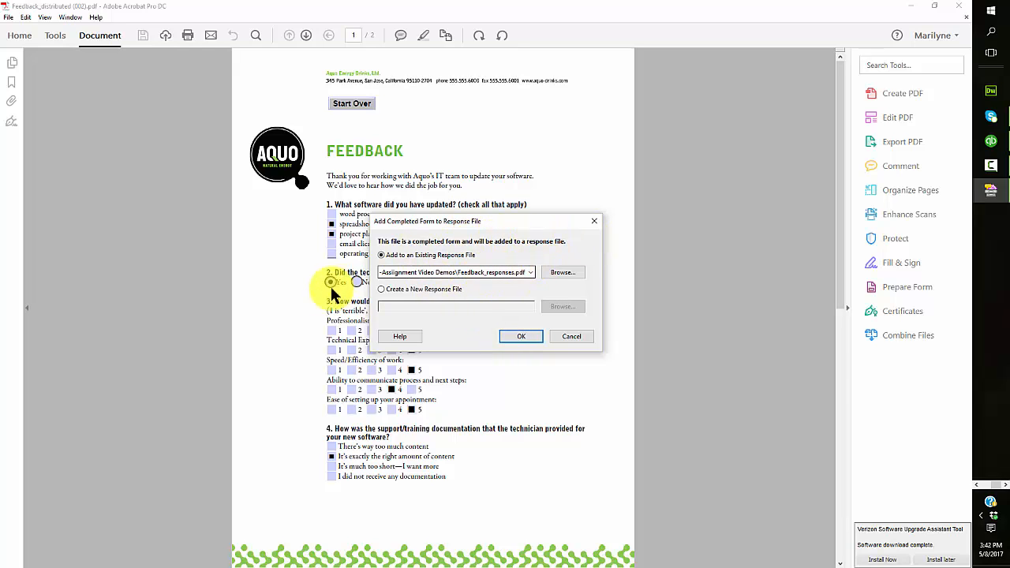
Add the returned form to Feedback_responses.pdf, turn off the Welcome page, and select the new response
left_click(524, 337)
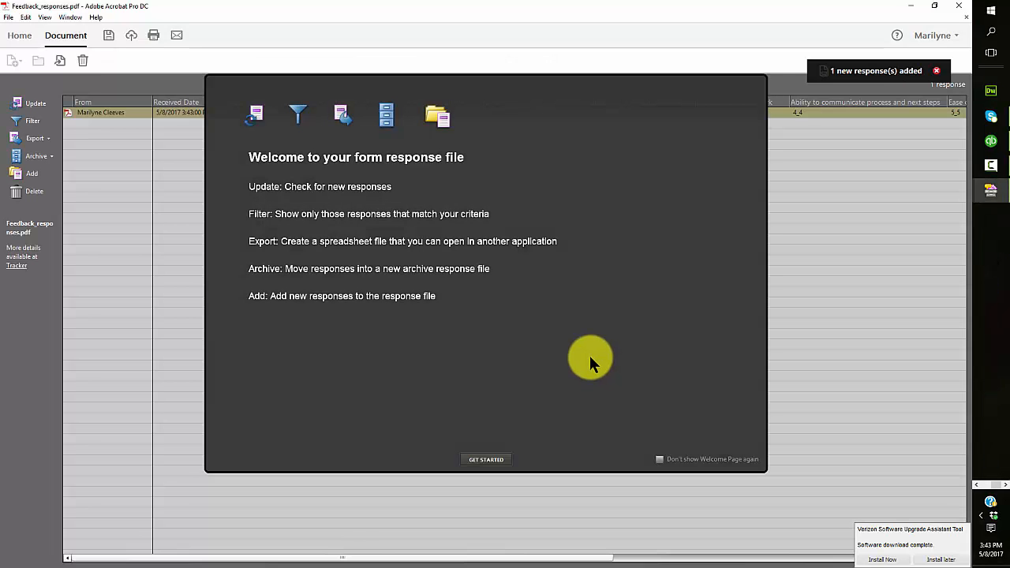
left_click(660, 460)
left_click(888, 199)
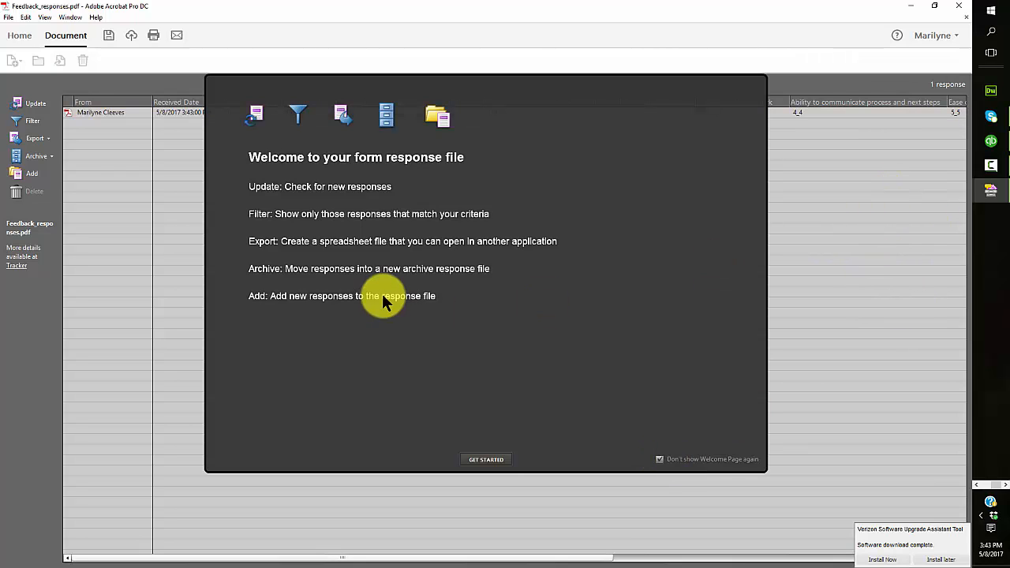
left_click(486, 460)
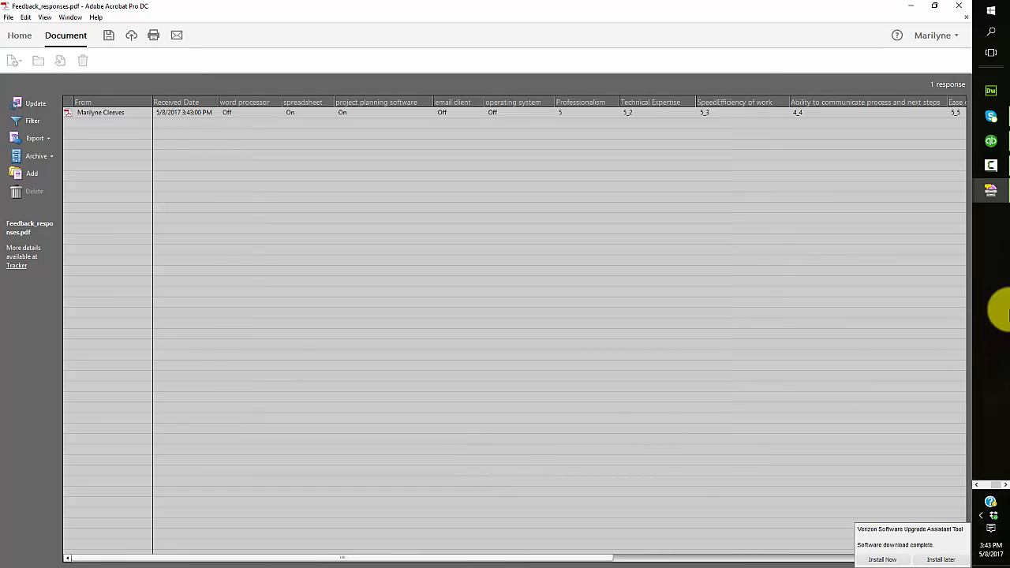
left_click(181, 113)
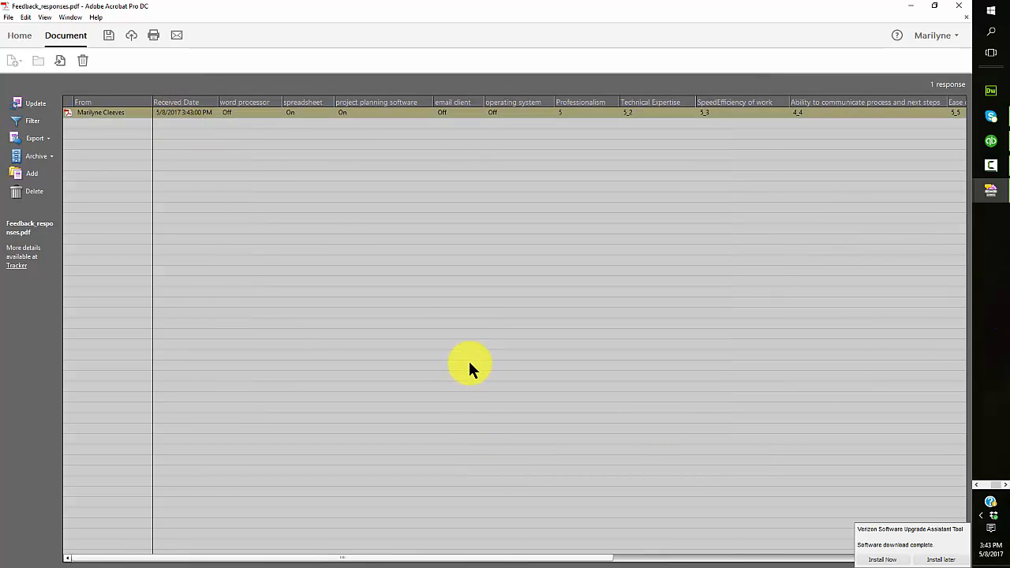